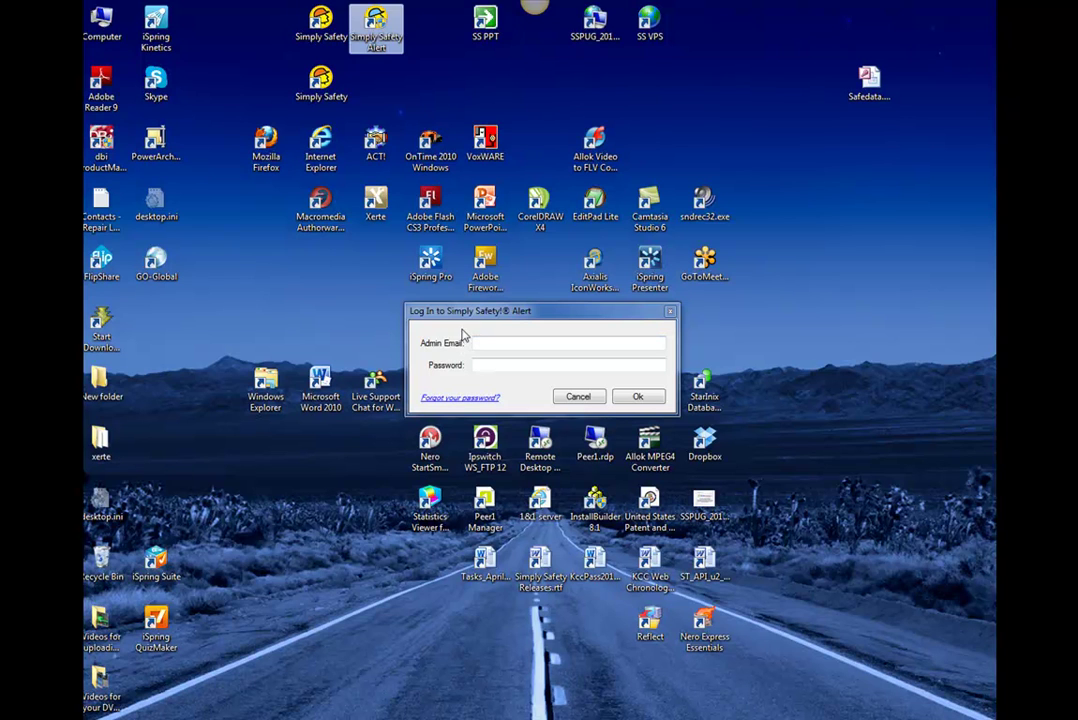
Log in with the administrator's e-mail address and password.
click(479, 344)
click(490, 367)
click(488, 344)
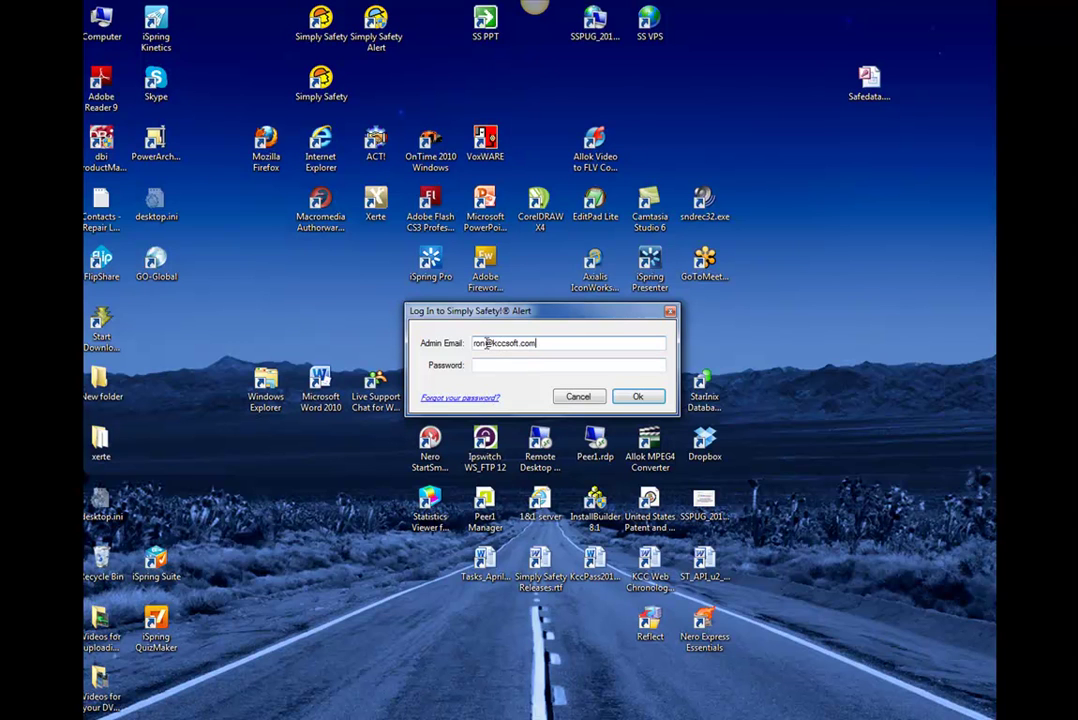
key(Tab)
text(•••)
click(641, 398)
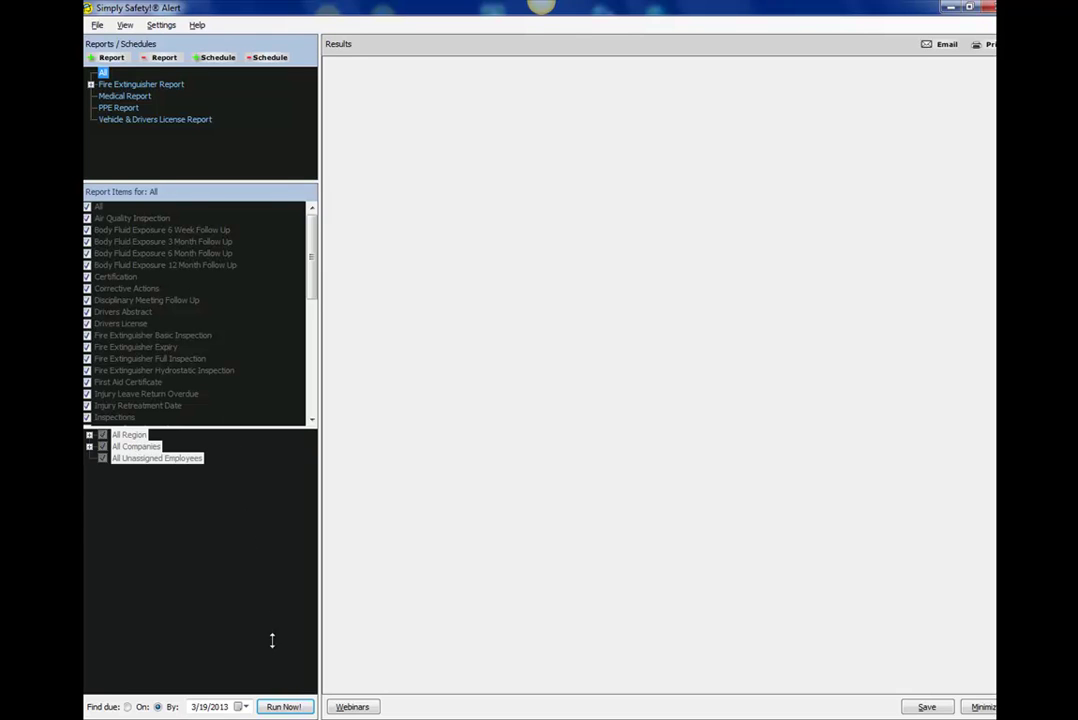
Run the All report and inspect the 18 Corrective Actions, trying a ReferenceNumber grouping.
click(284, 706)
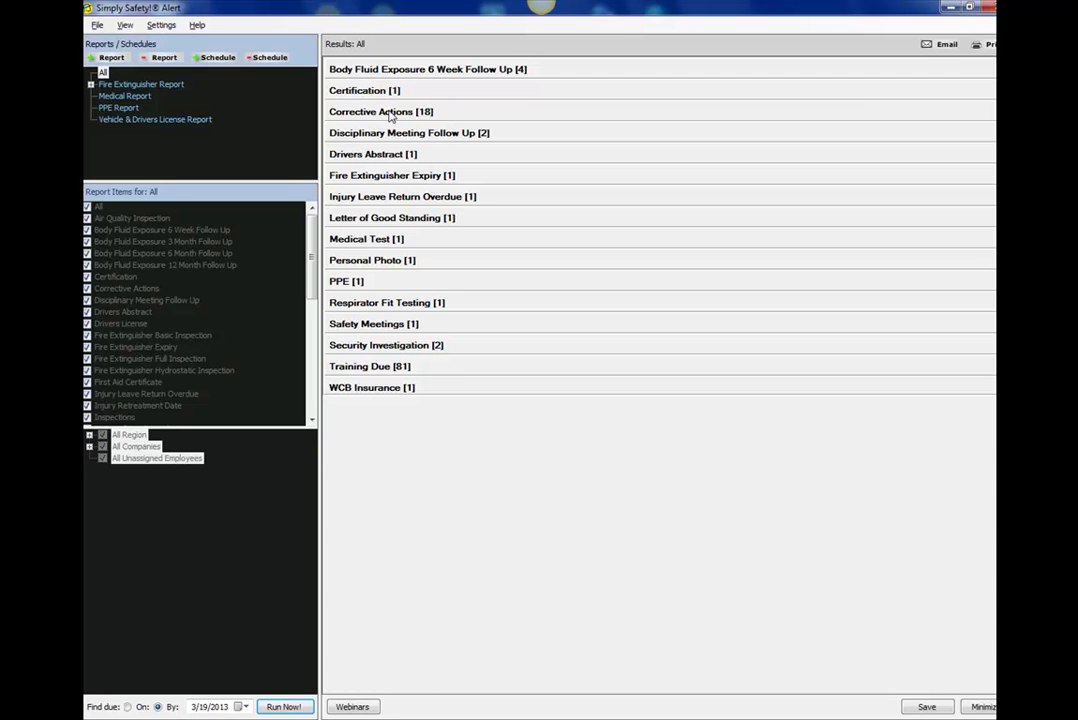
click(390, 115)
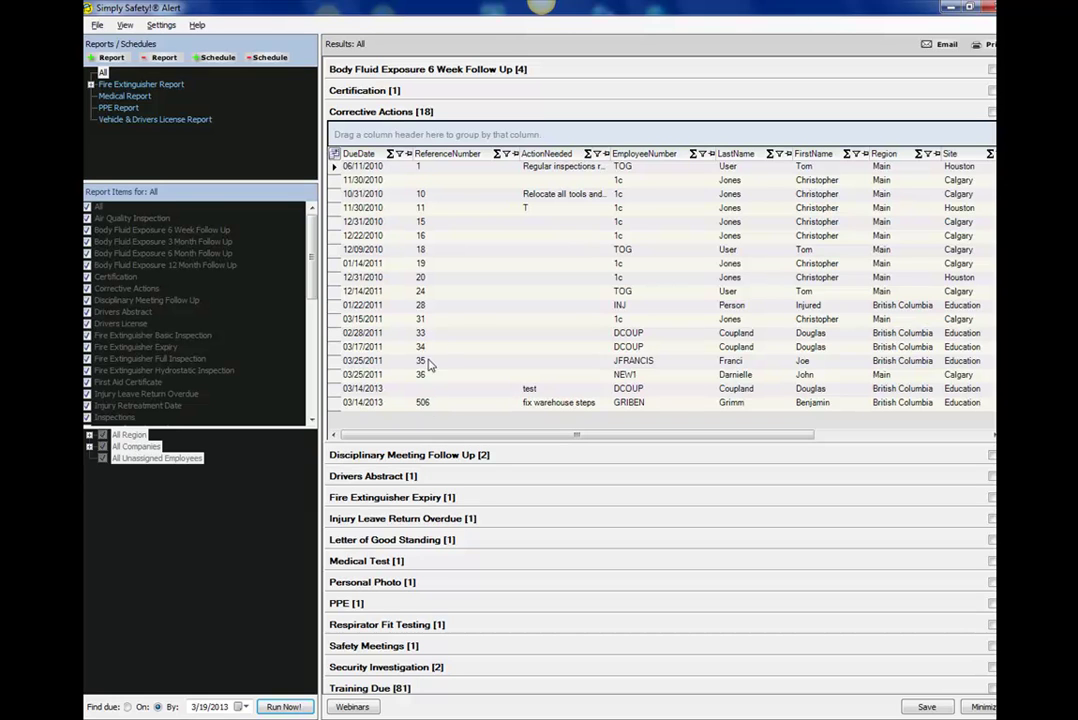
drag(628, 436, 490, 440)
drag(463, 150, 580, 201)
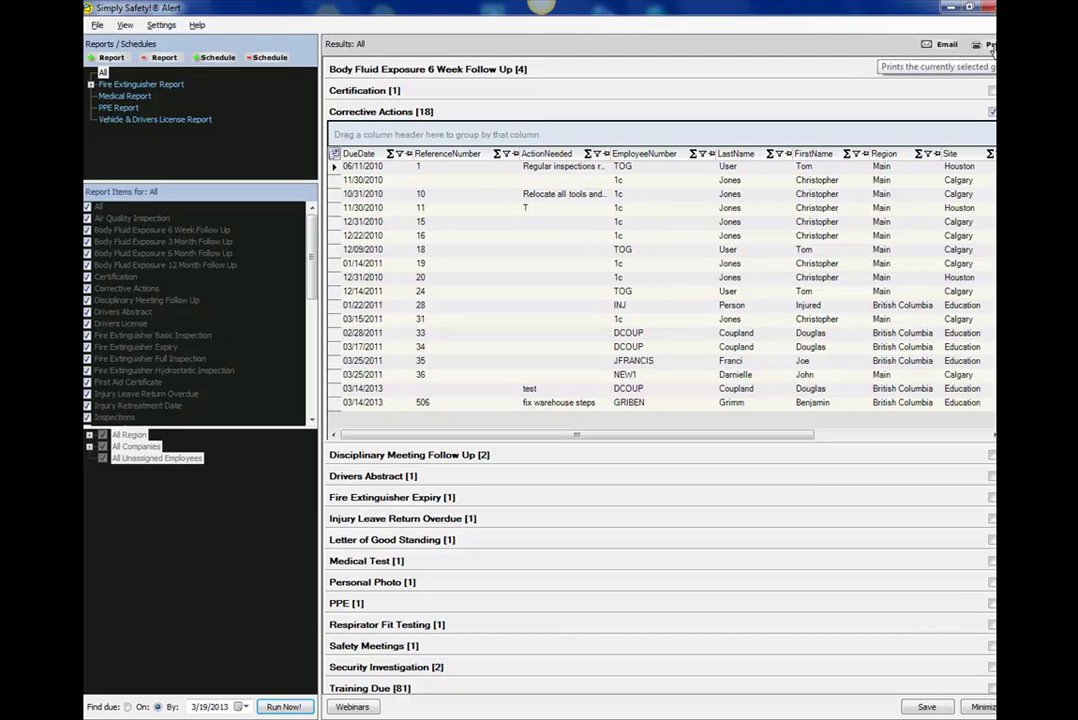
click(991, 111)
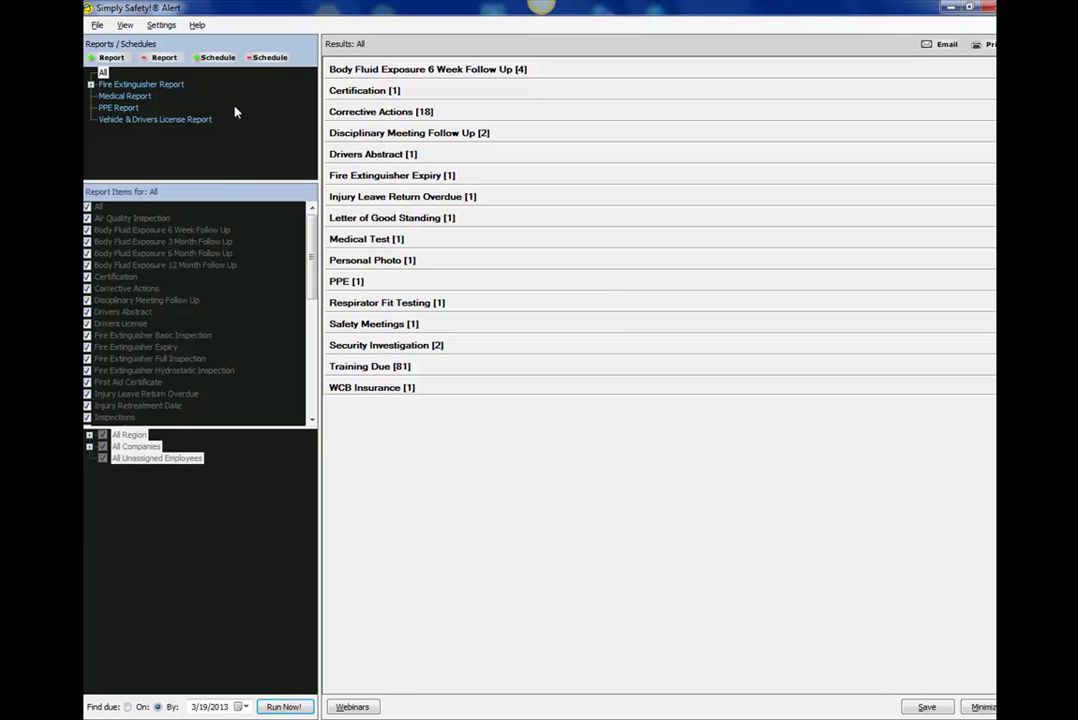
Select the Fire Extinguisher Report and remove WCB Numbers from its report items.
click(129, 88)
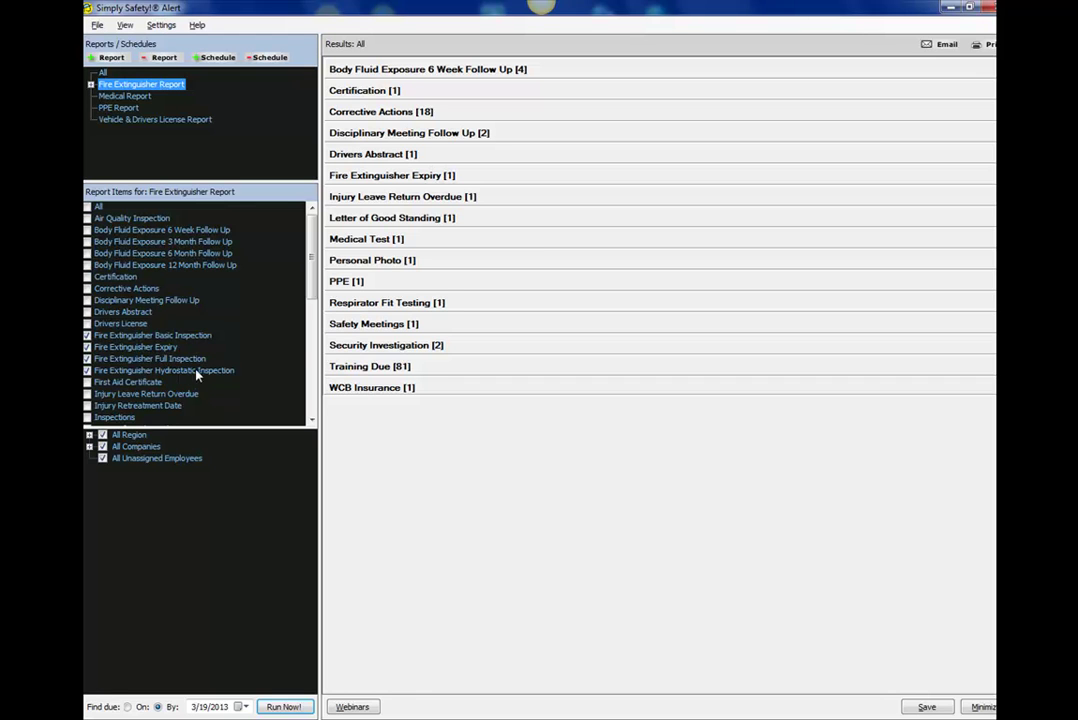
scroll(316, 300, down, 1)
scroll(316, 300, down, 9)
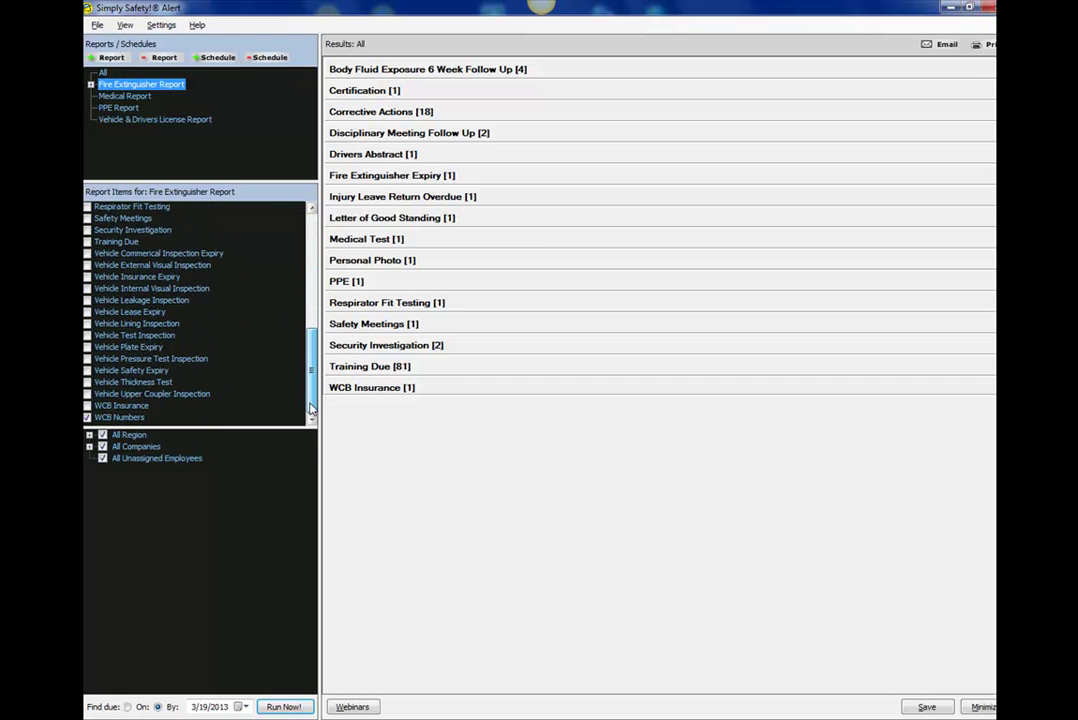
click(87, 417)
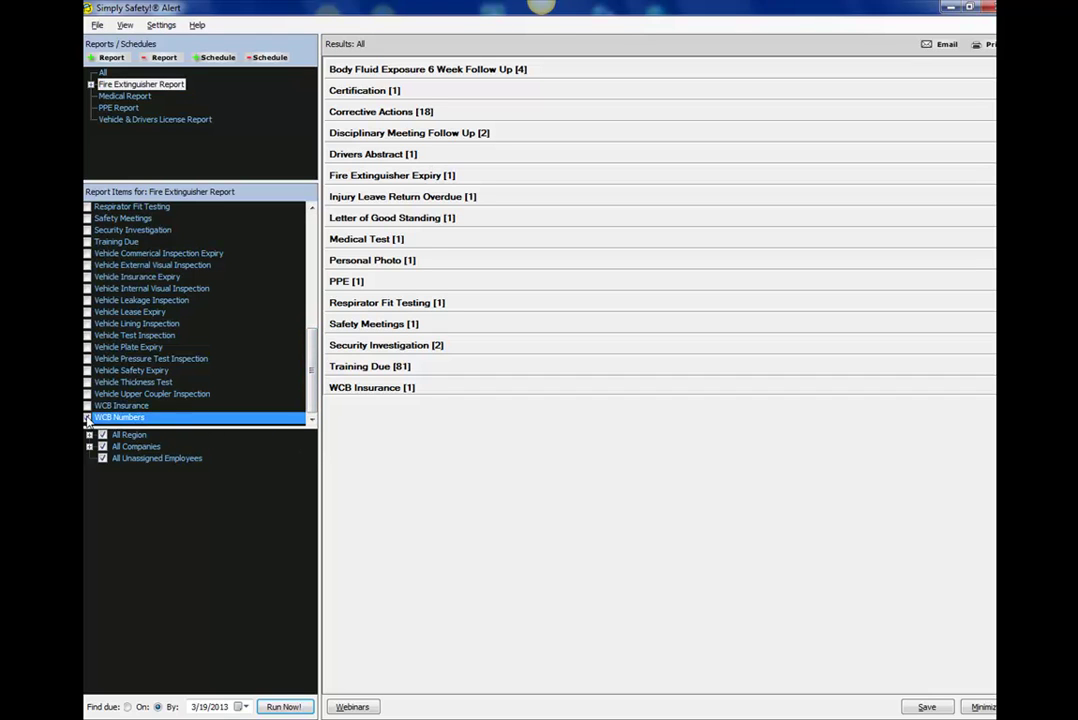
drag(313, 368, 301, 253)
scroll(303, 253, down, 3)
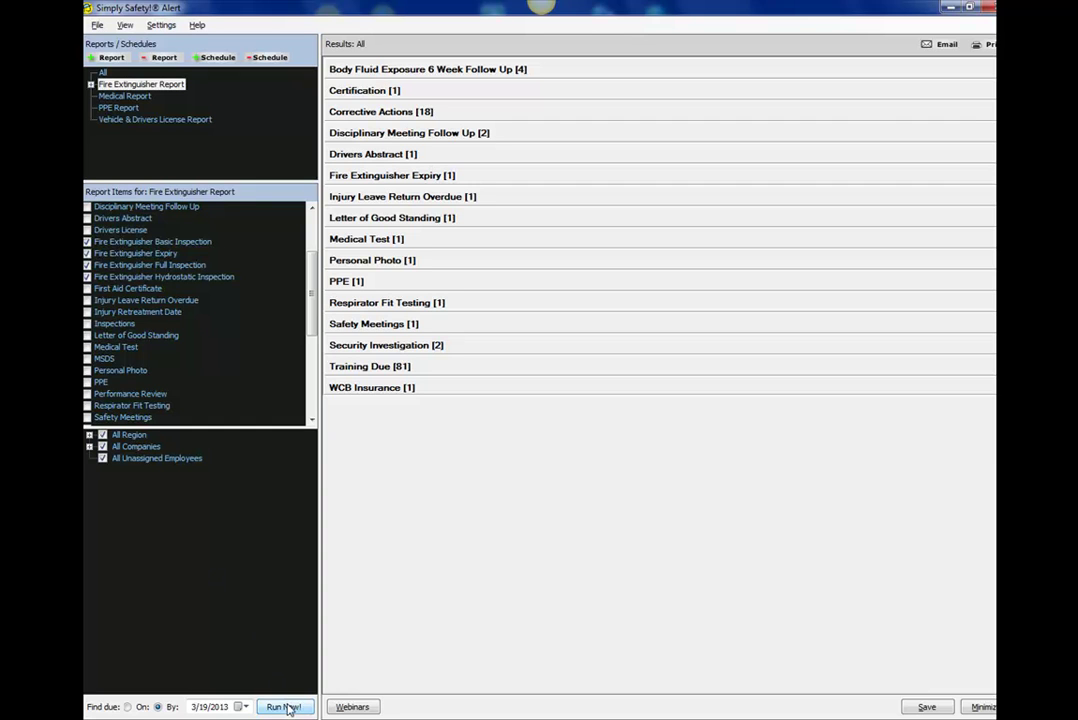
Run the Fire Extinguisher Report and view its single Fire Extinguisher Expiry result.
click(286, 707)
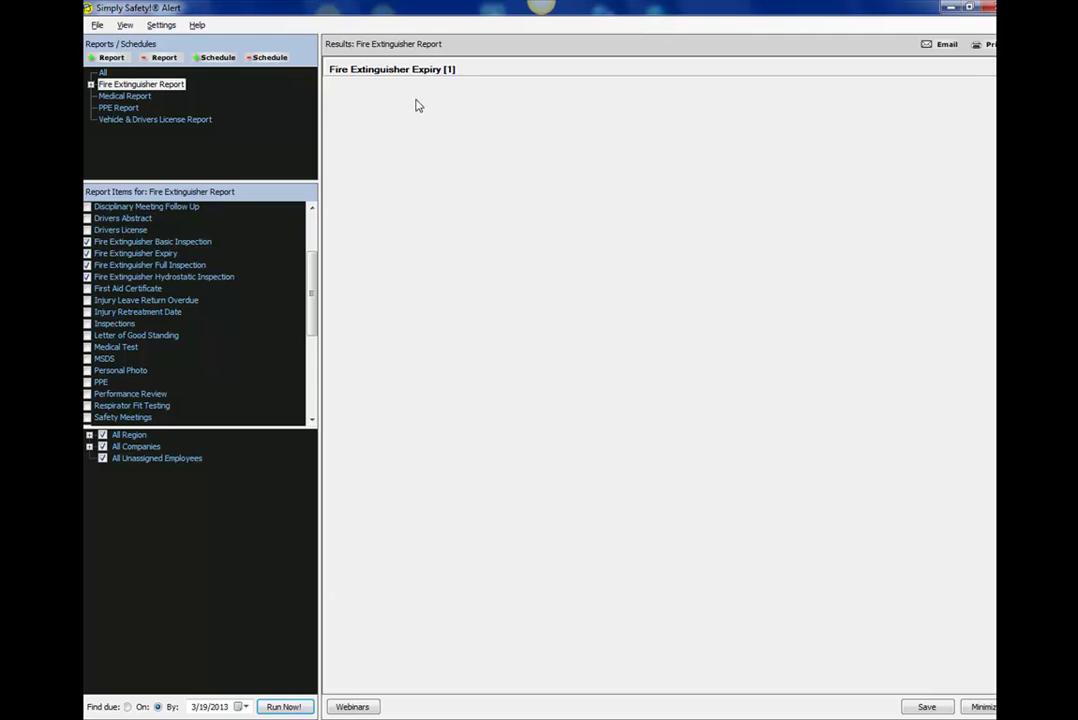
click(385, 72)
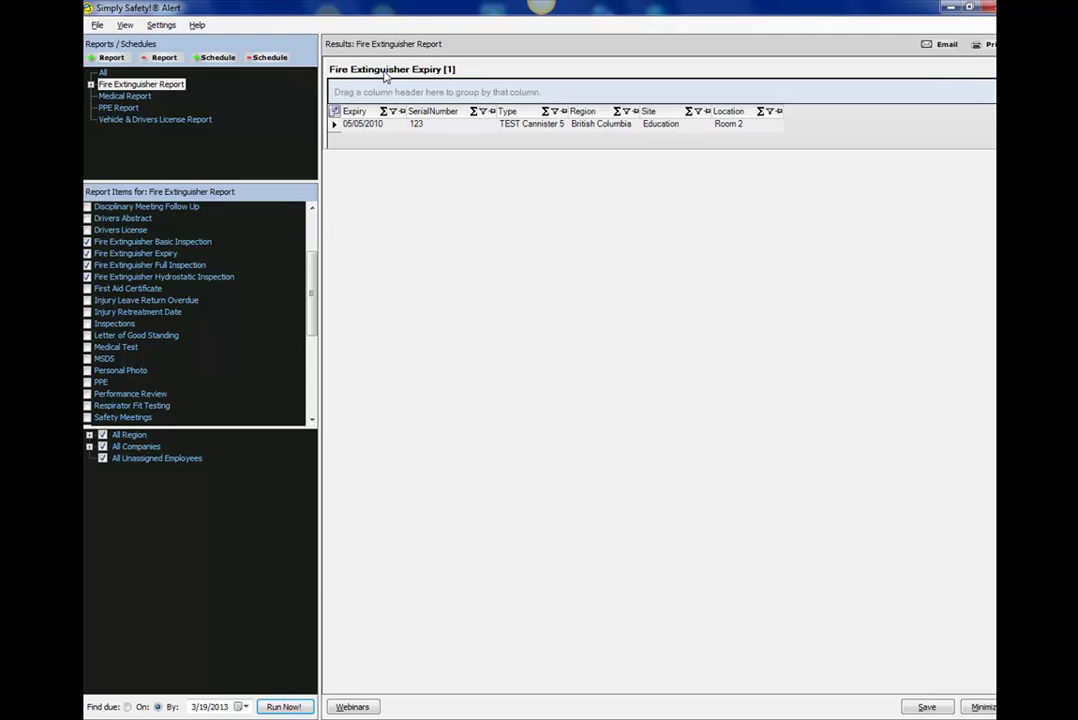
click(385, 72)
scroll(316, 222, up, 3)
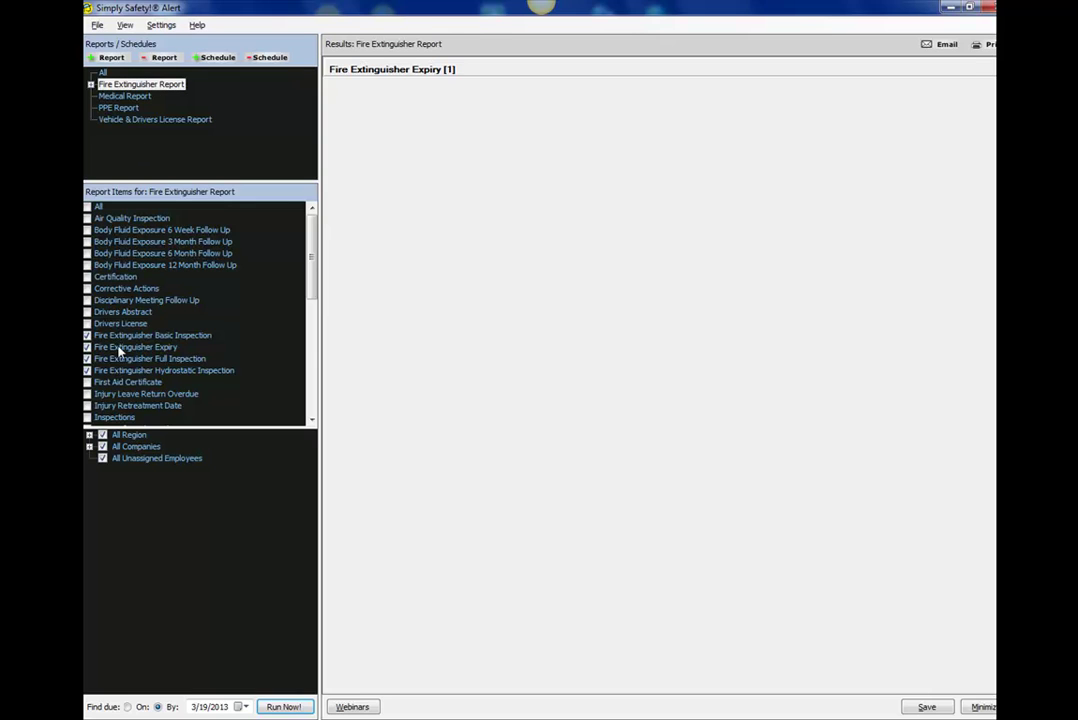
click(102, 72)
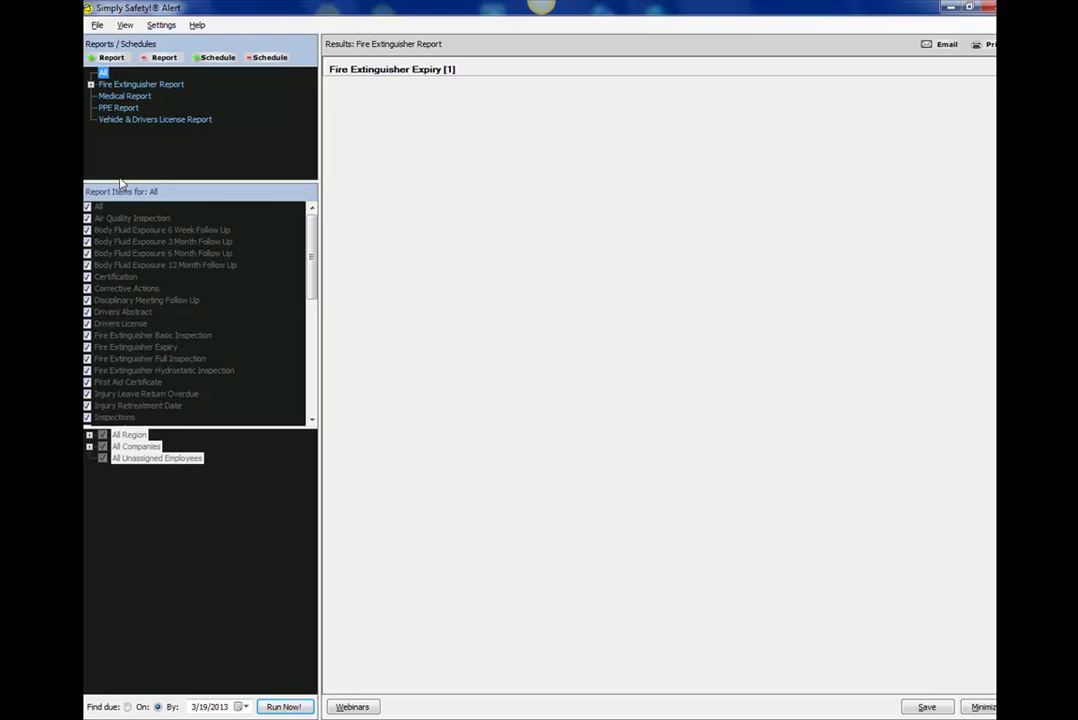
Review the report items covered by the Medical and PPE reports.
click(120, 96)
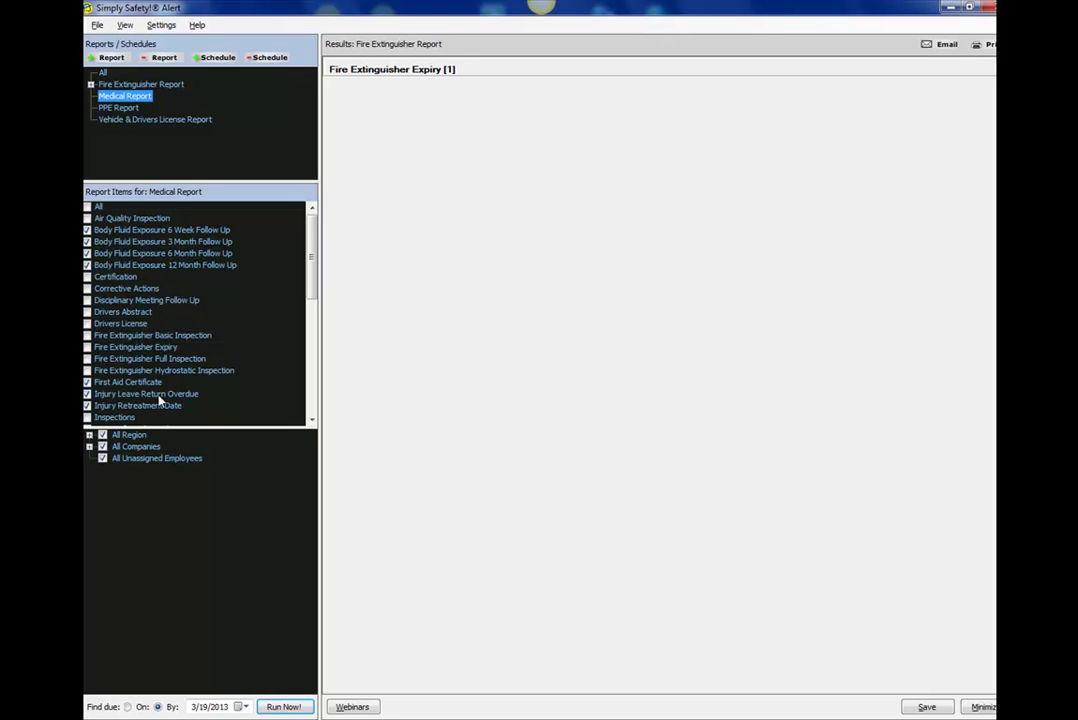
click(121, 108)
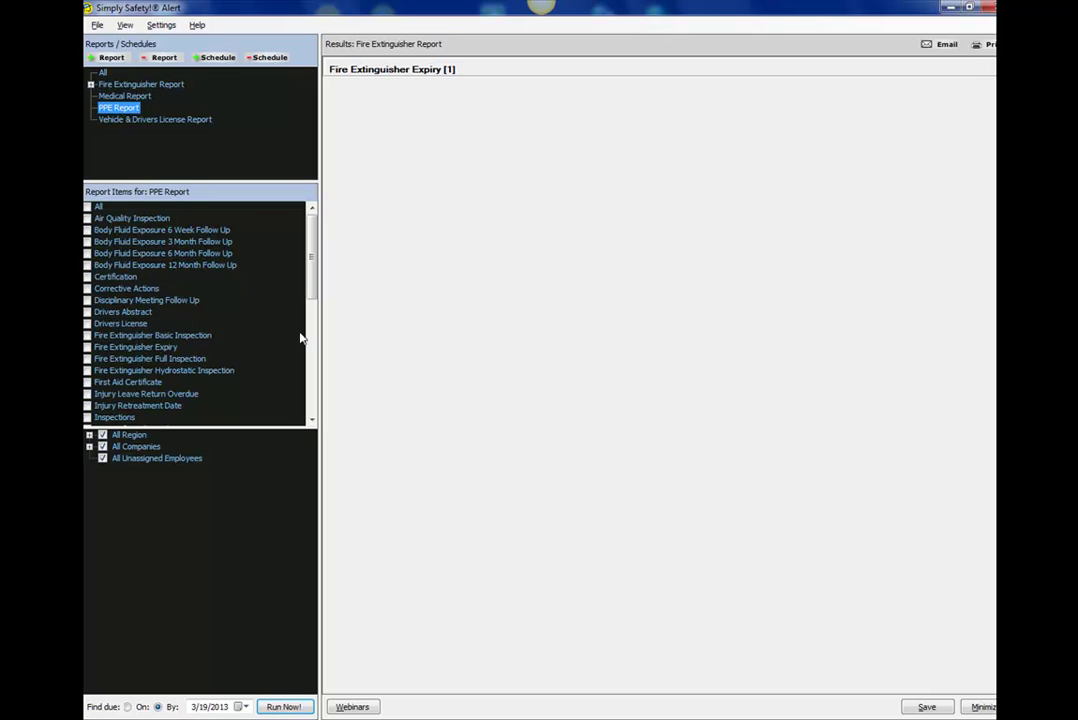
scroll(200, 320, down, 6)
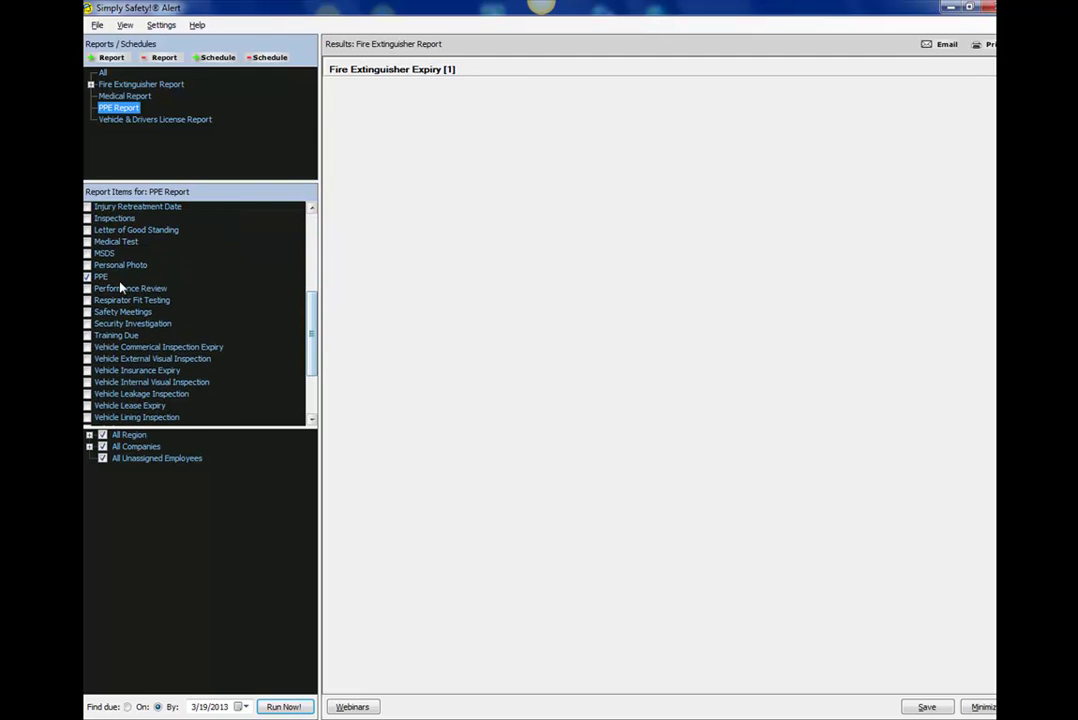
Review the Vehicle & Drivers License Report items, adding Personal Photo and toggling PPE.
click(145, 119)
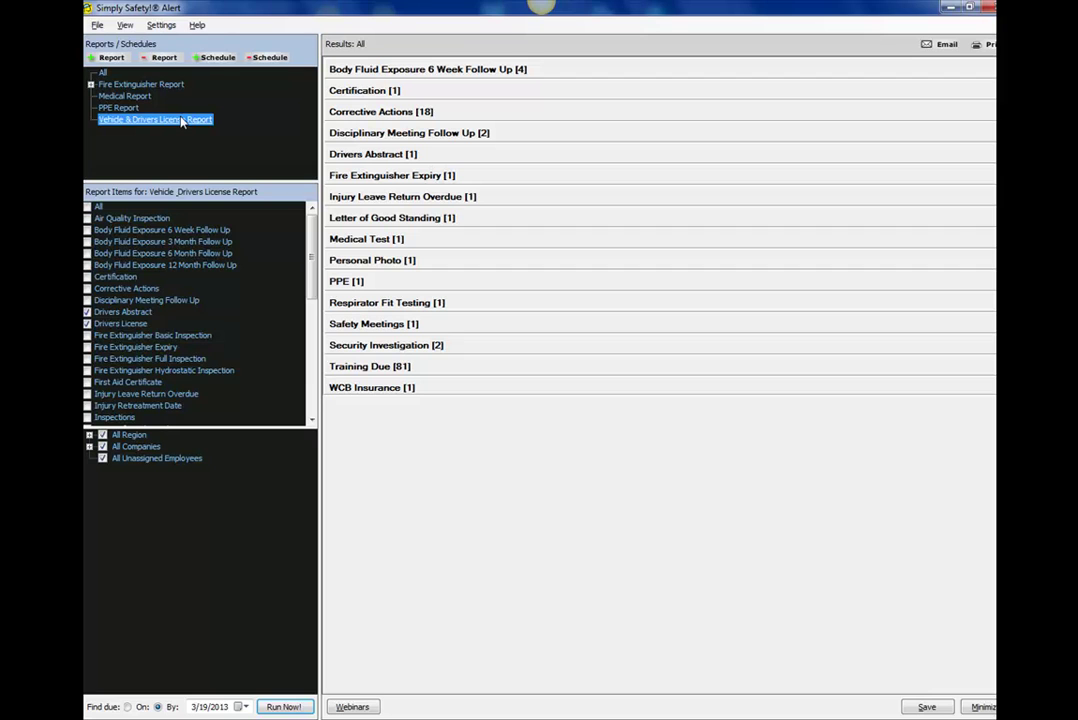
drag(312, 284, 313, 382)
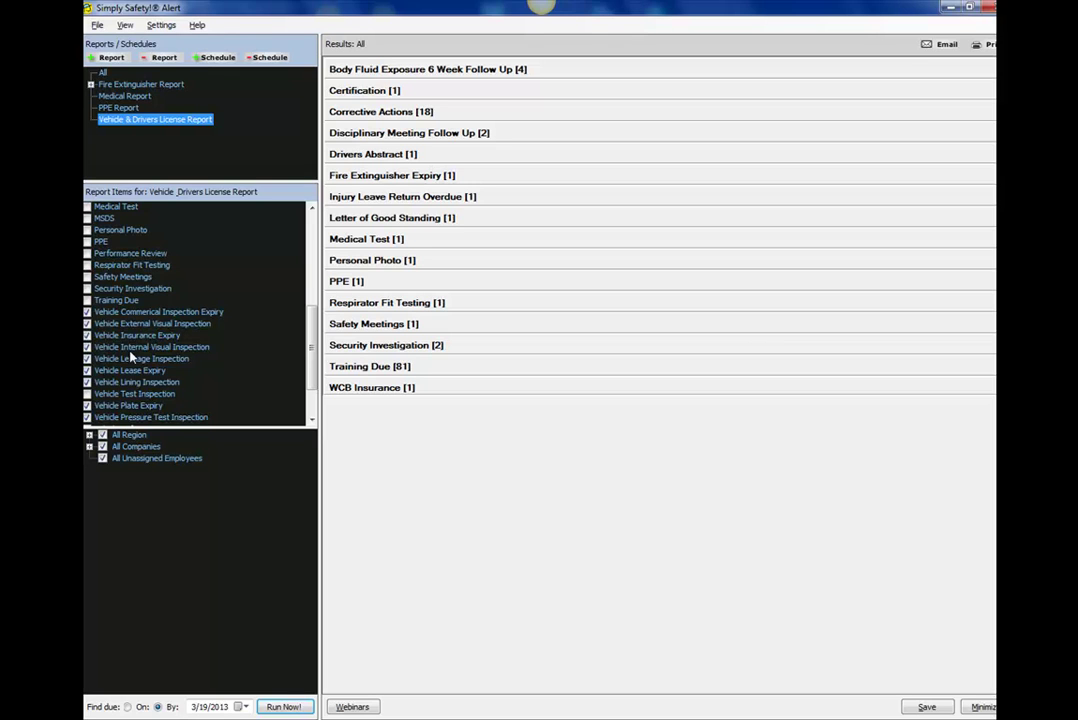
click(88, 240)
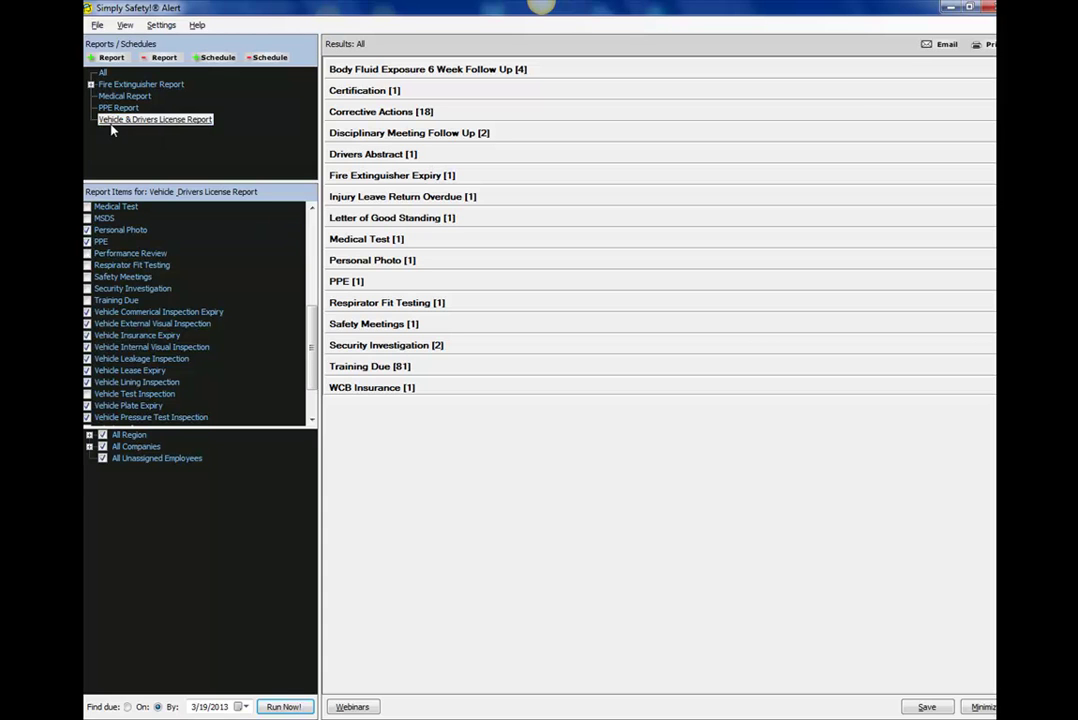
click(88, 232)
click(88, 242)
Rerun the All report and switch the date filter to items due on 3/19/2013.
click(104, 74)
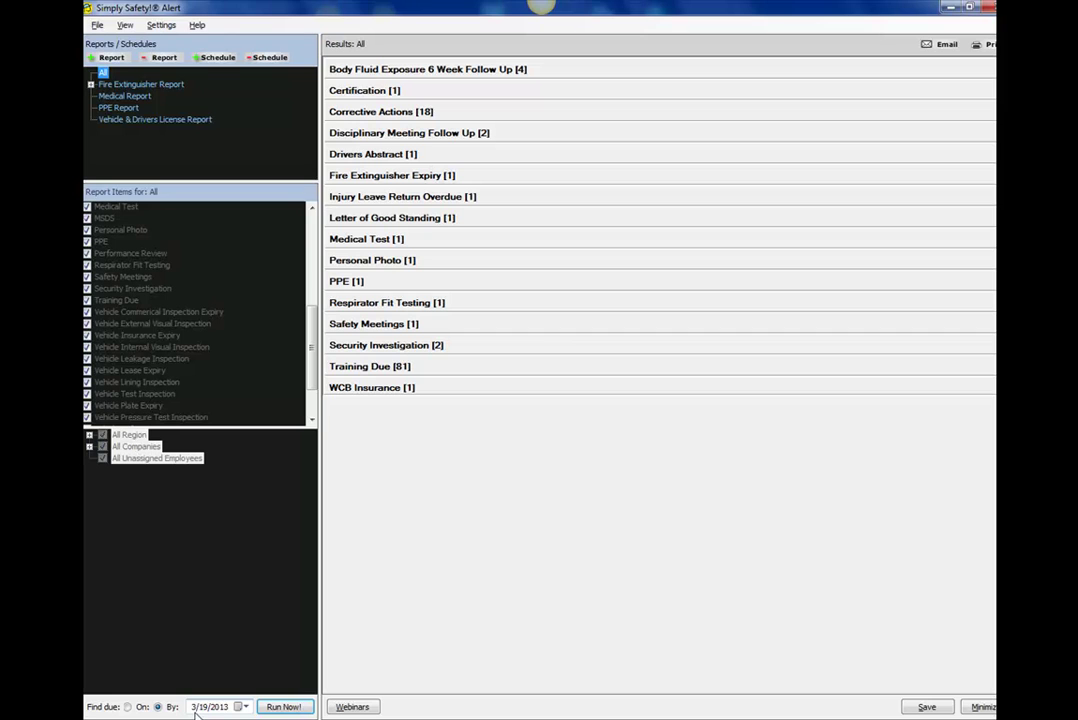
click(286, 707)
click(127, 707)
Run the due-on search, view Security Investigation and Training Due, then restore due-by filtering.
click(283, 707)
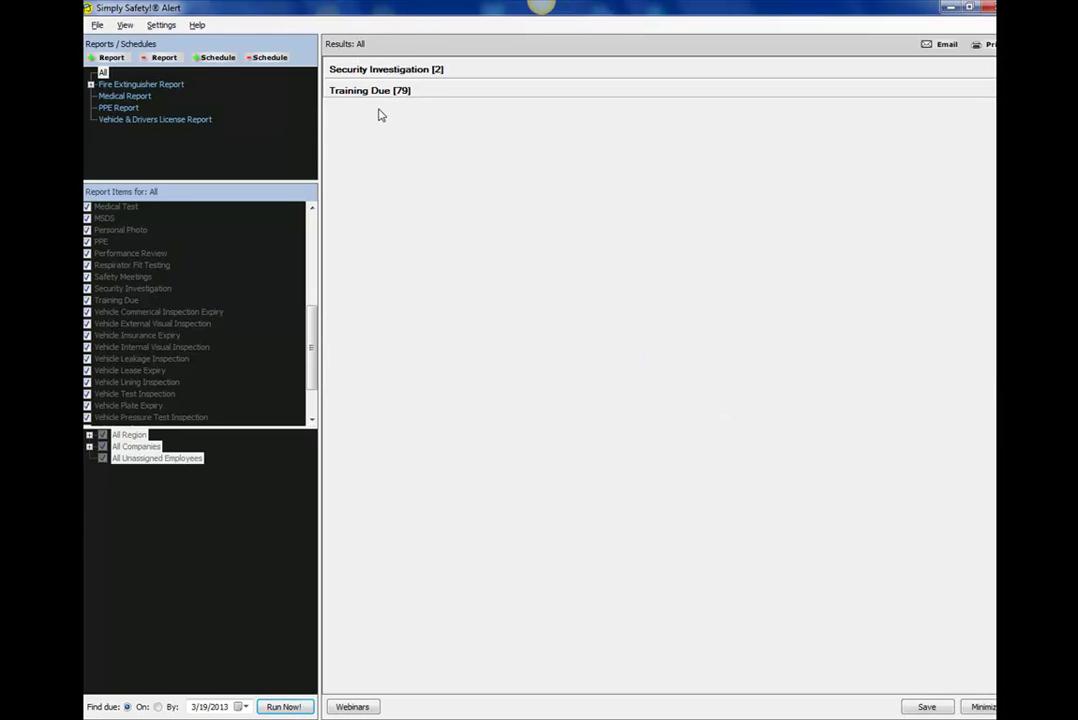
click(374, 72)
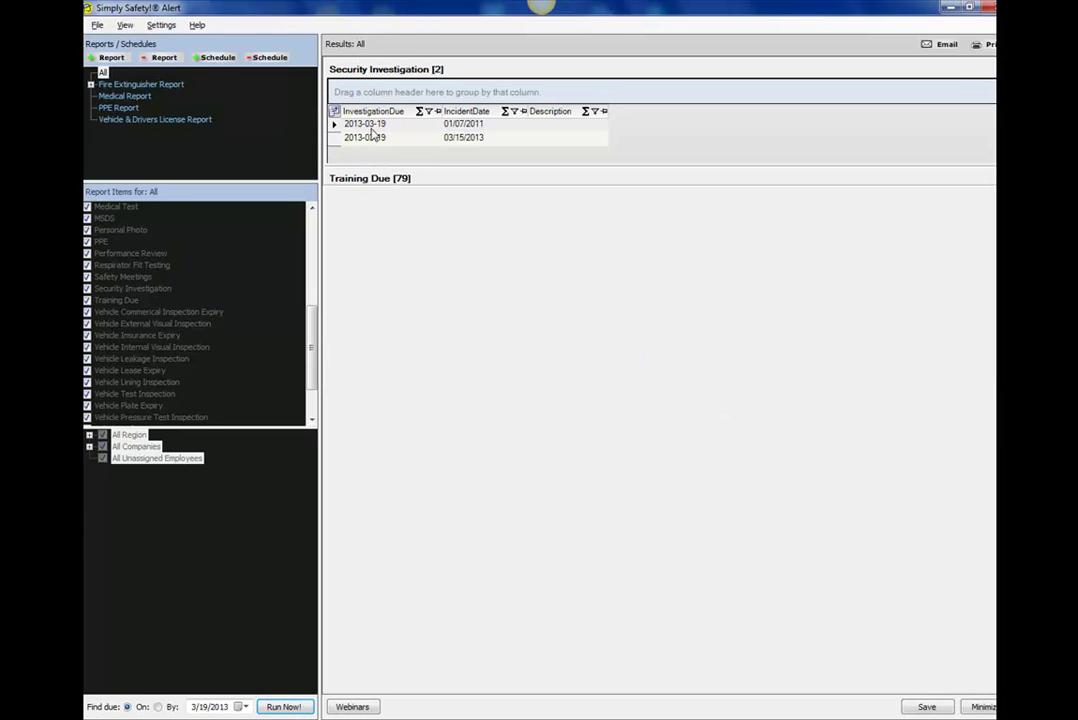
click(369, 178)
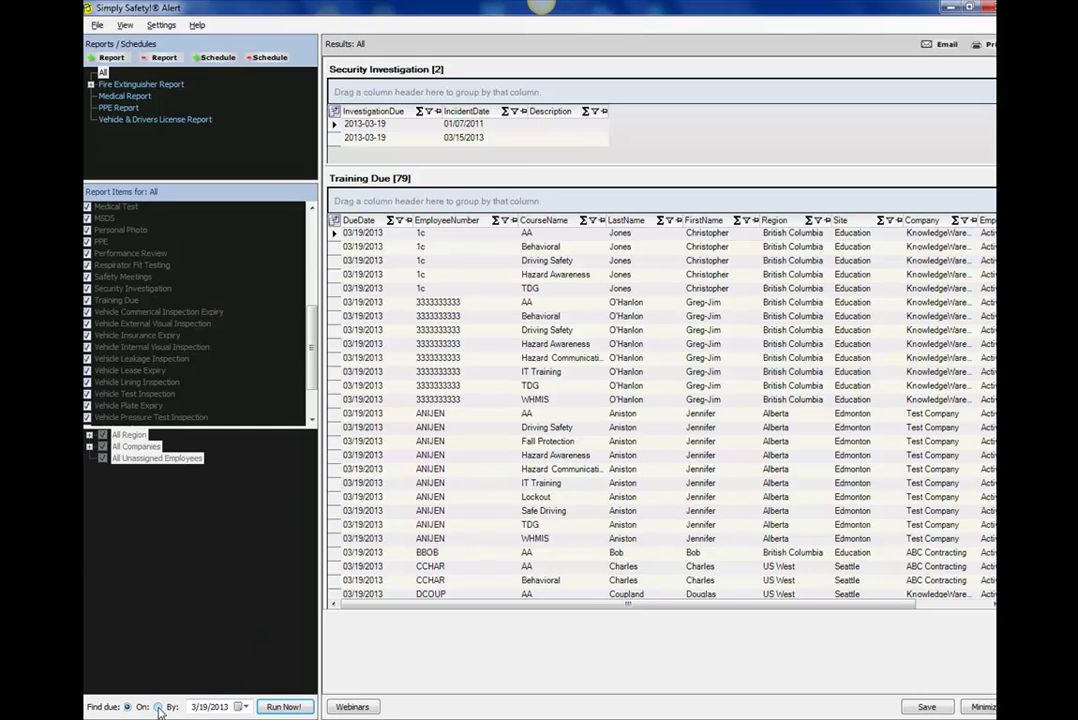
click(157, 707)
click(141, 84)
key(Up)
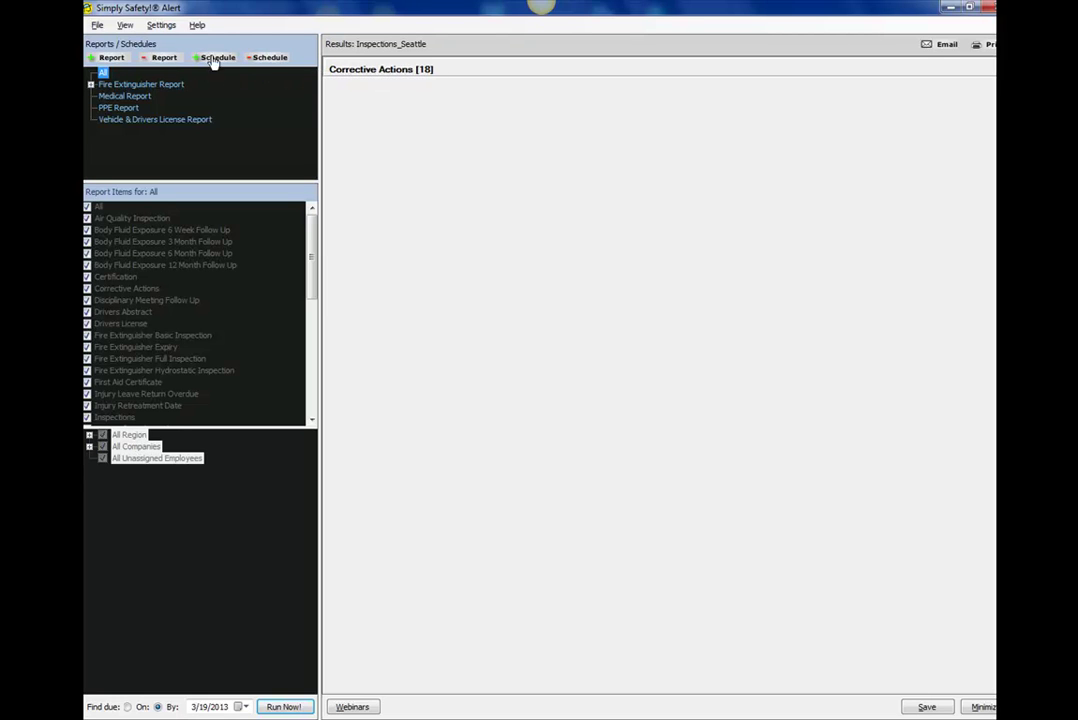
Add a new report named CorrectiveActions_Houston and clear all its report items.
click(111, 58)
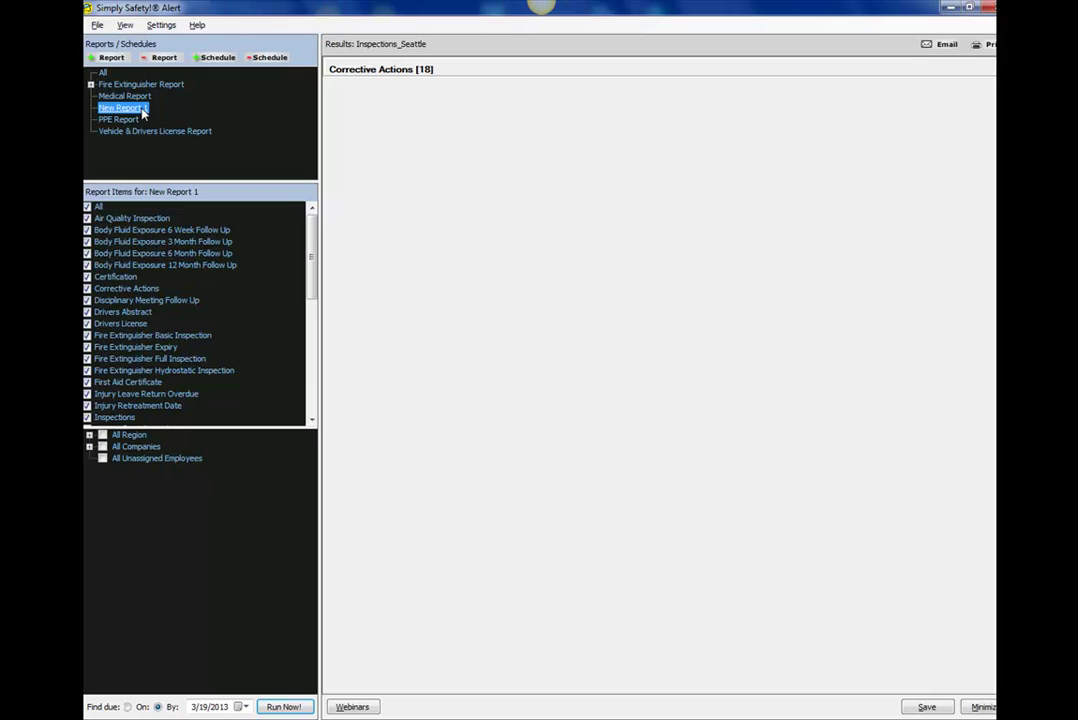
click(138, 111)
text(CorrectiveActions_Houston)
key(Return)
click(182, 114)
key(Return)
click(87, 207)
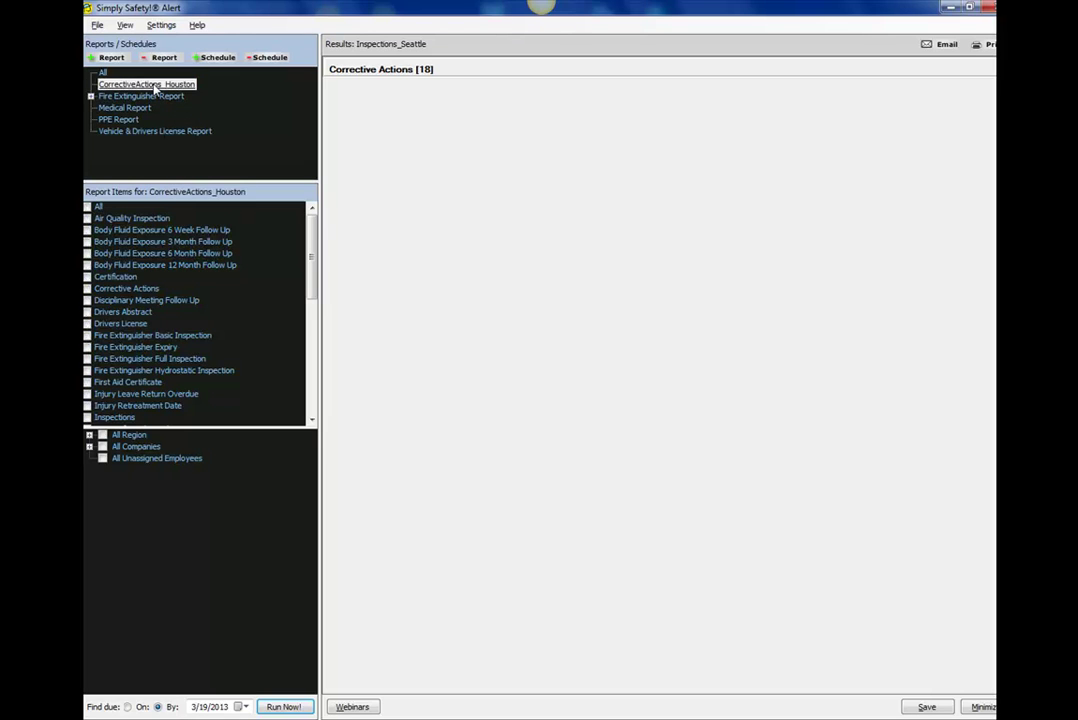
Include only Corrective Actions in the report and preview it, showing 18 results.
click(87, 289)
click(285, 707)
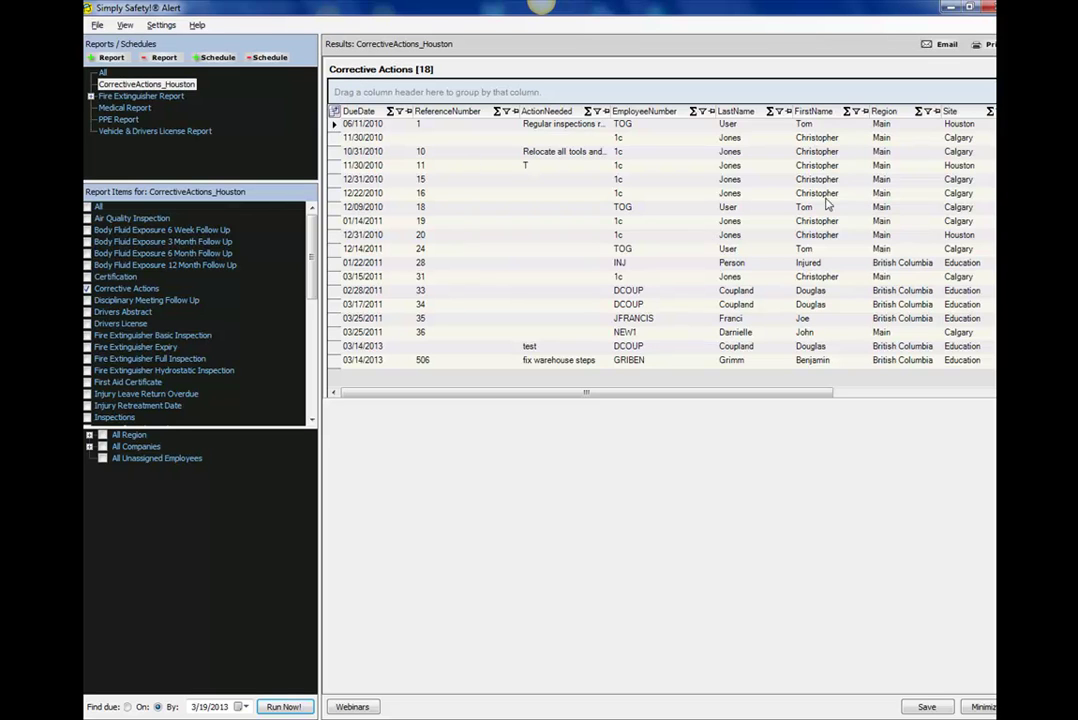
click(368, 72)
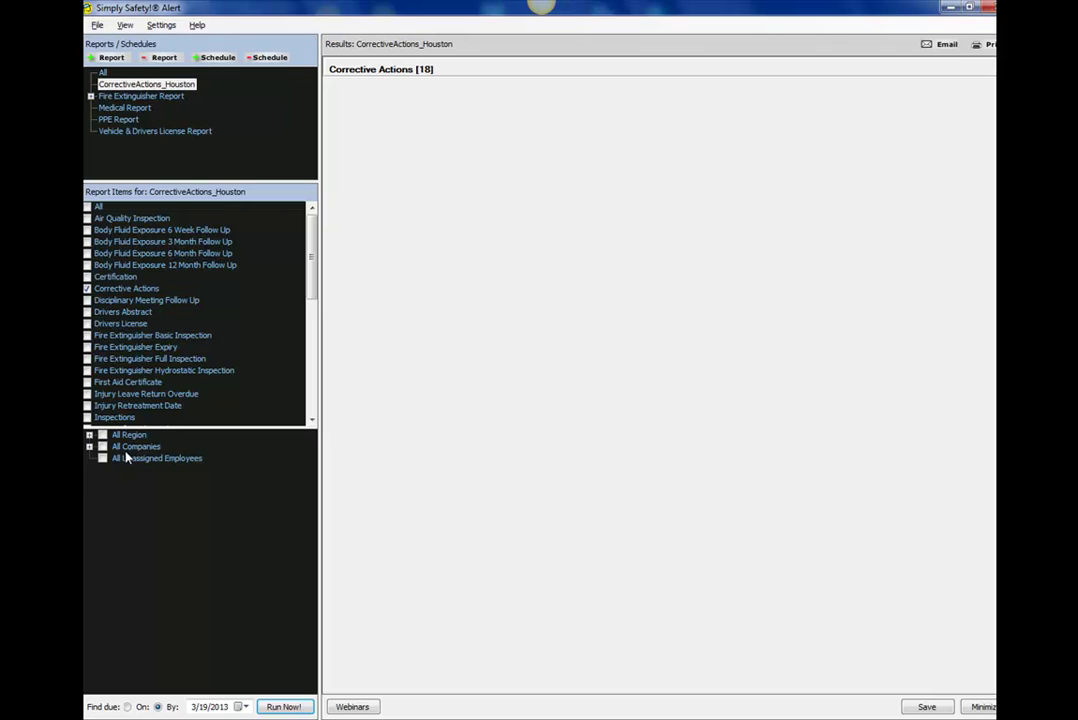
Limit the report to the Main region's Houston site across All Companies and run it, giving 3 results.
click(89, 436)
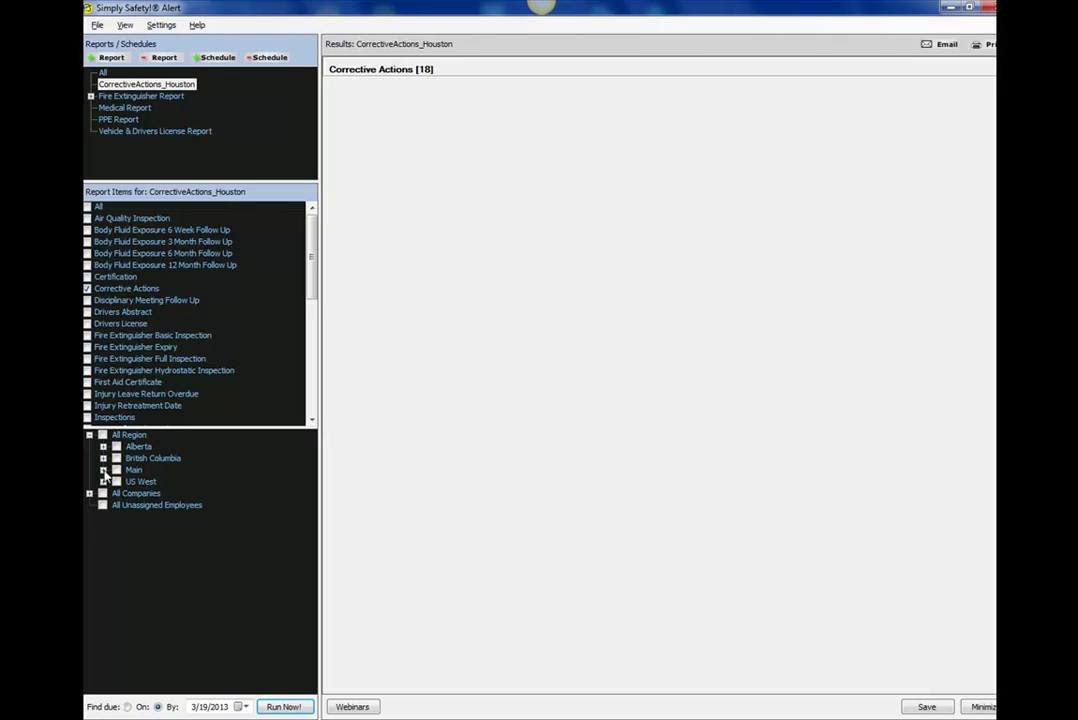
click(104, 471)
click(117, 470)
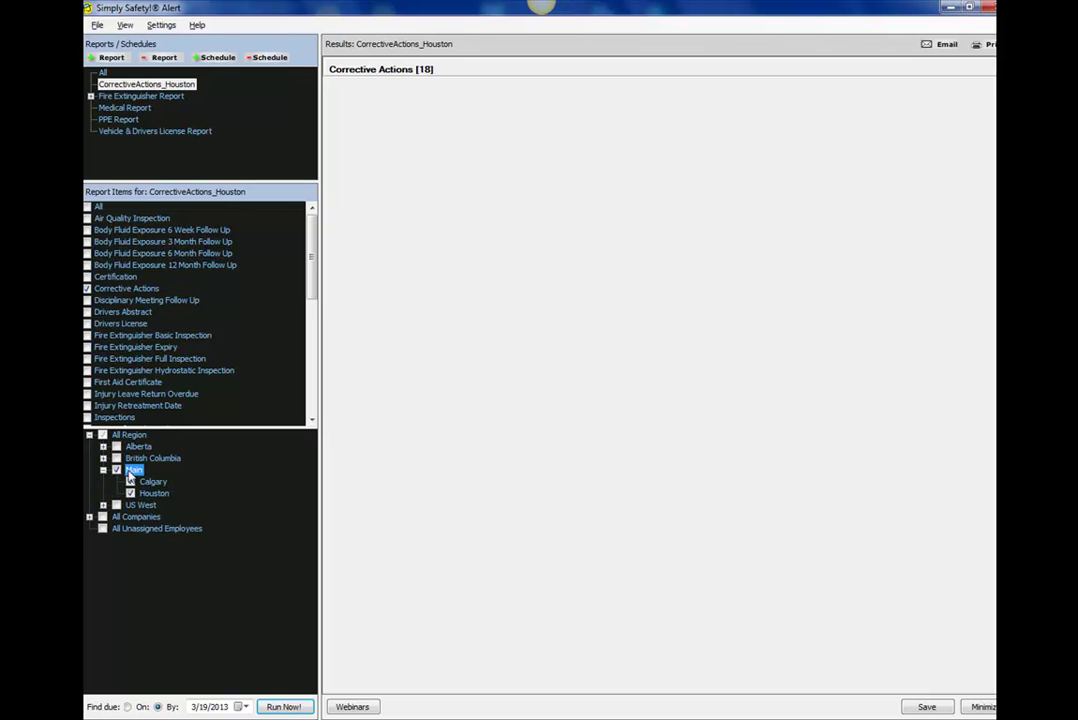
click(131, 482)
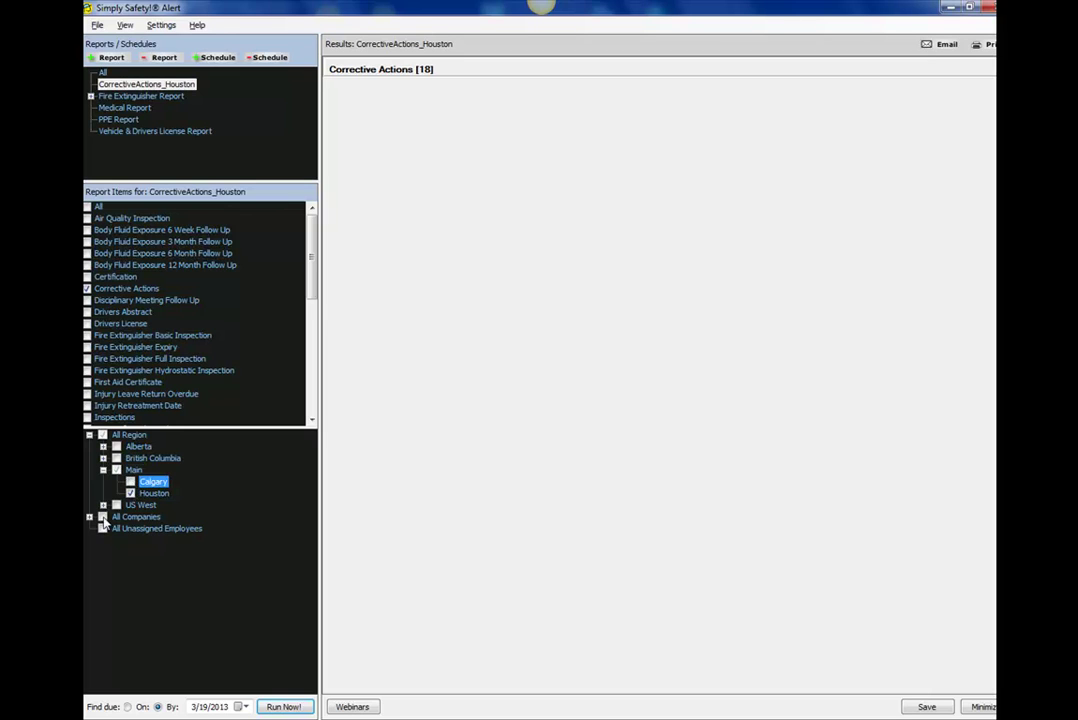
click(102, 517)
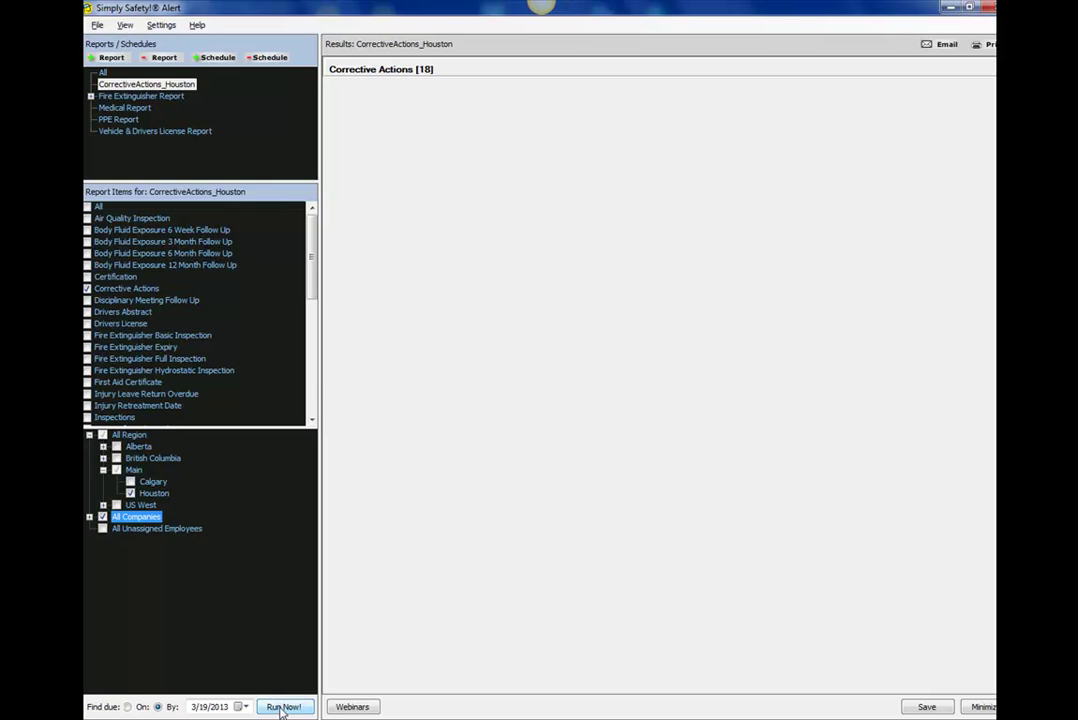
click(283, 707)
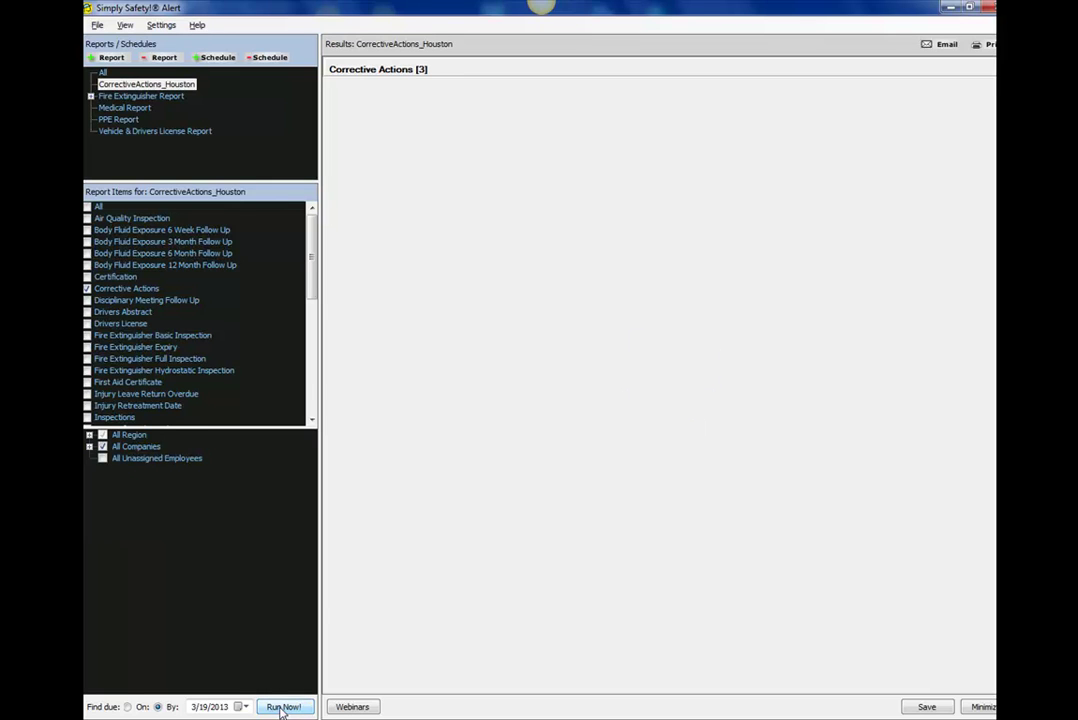
click(368, 74)
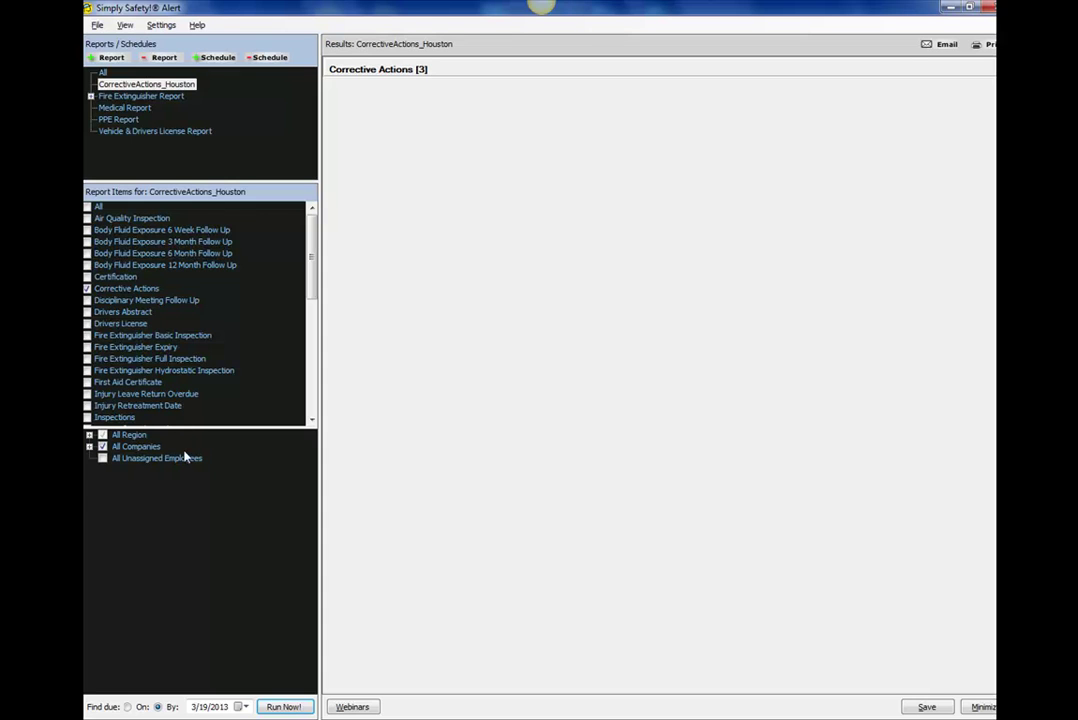
Add Calgary to the sites and rerun, giving Corrective Actions [12].
click(89, 435)
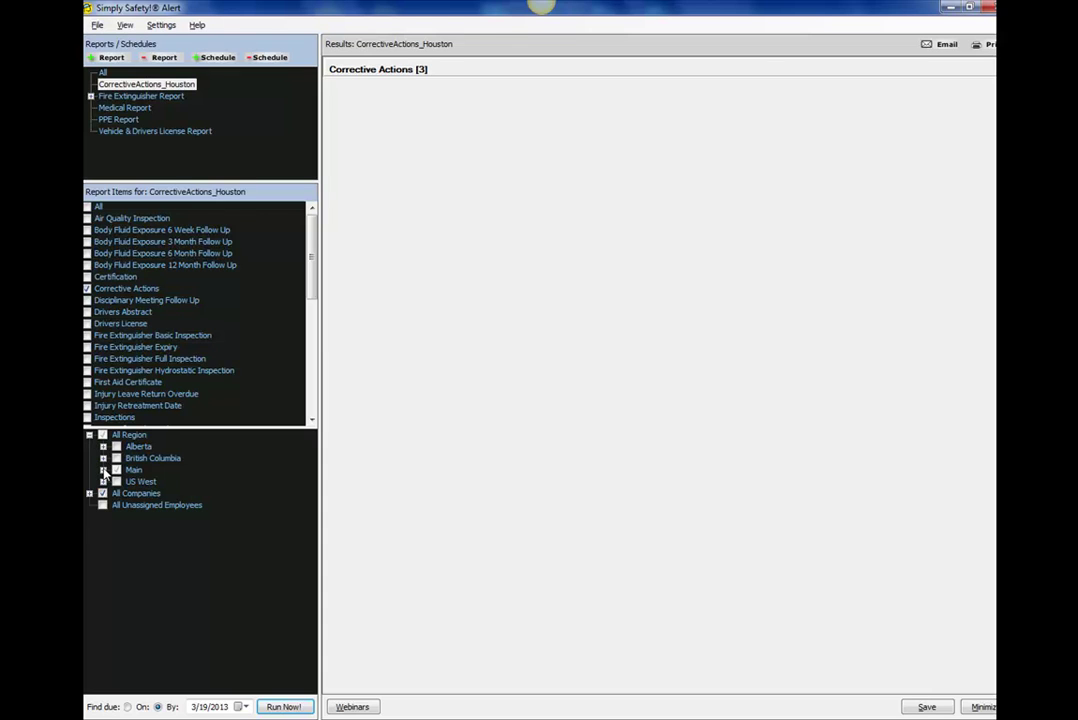
click(103, 470)
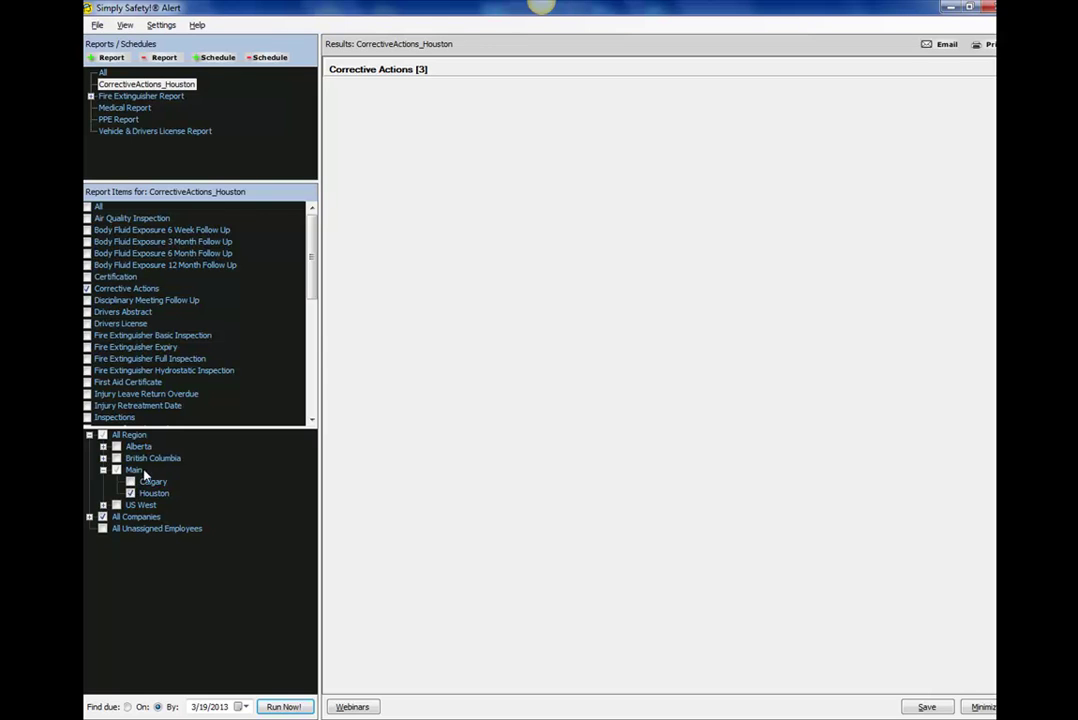
click(131, 482)
click(284, 707)
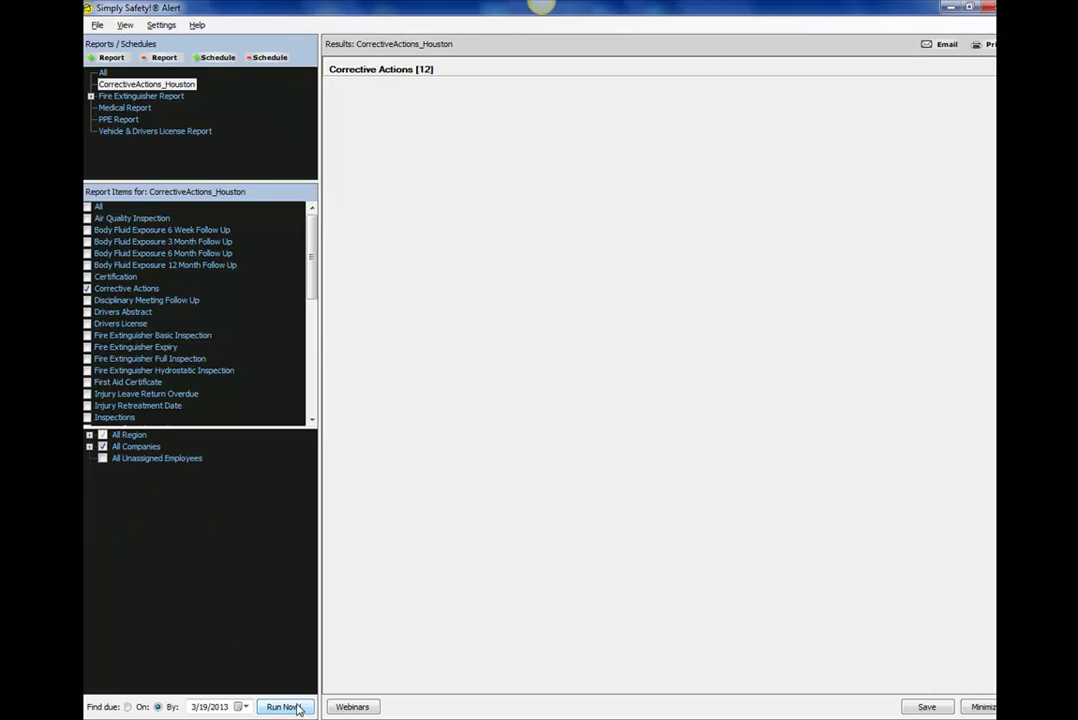
Remove Calgary again and save the report with Houston as the only site.
click(90, 435)
click(103, 470)
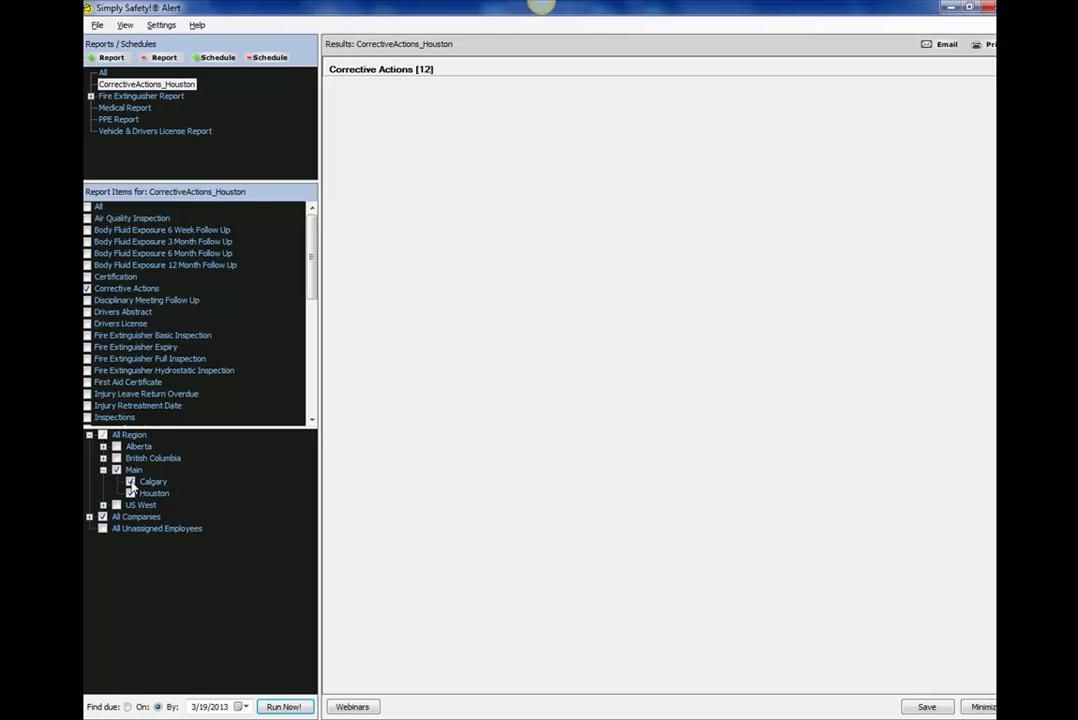
click(130, 482)
click(926, 707)
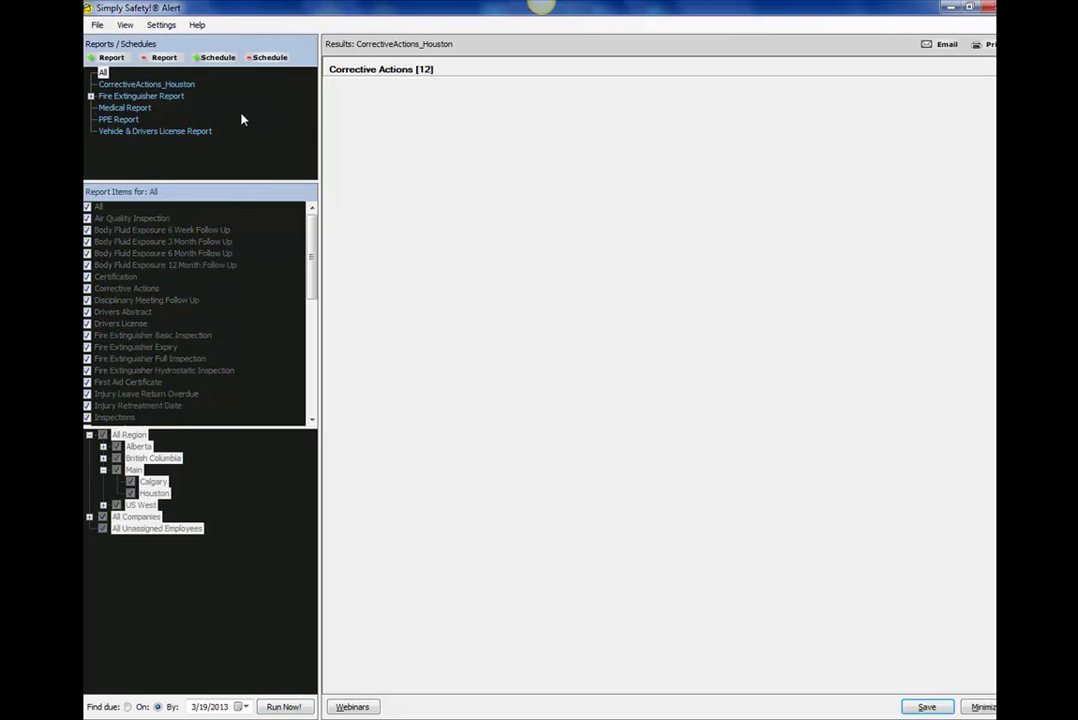
Add a new report named CorrectiveActions_Calgary and untick All in its report items.
click(111, 57)
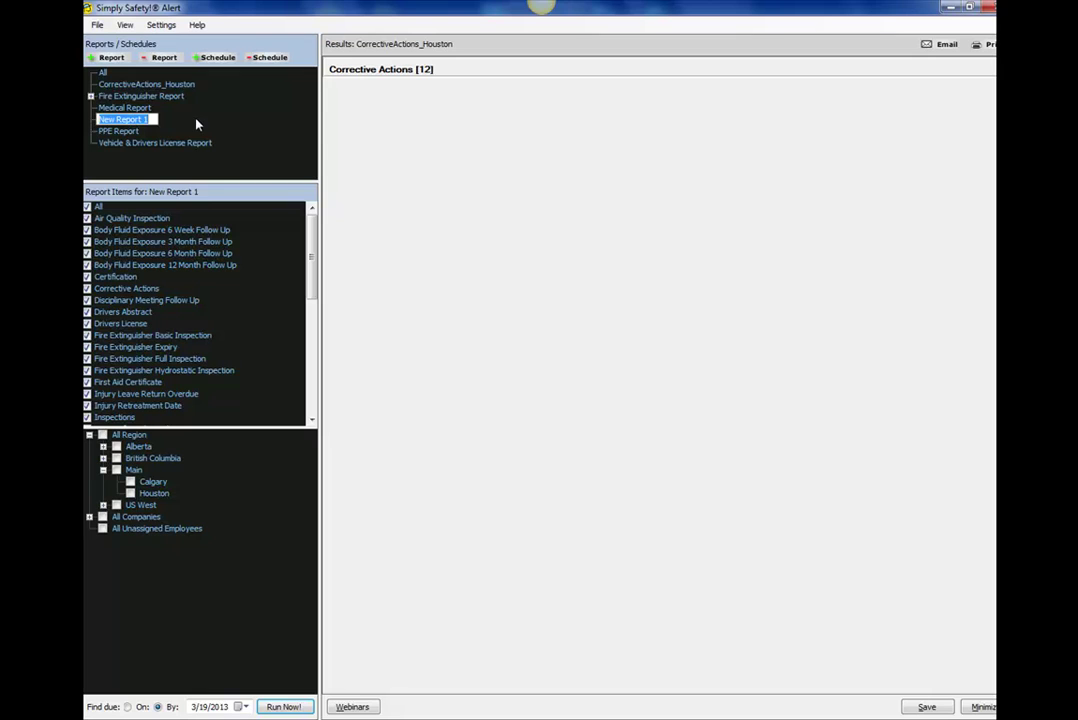
text(CorrectiveActions)
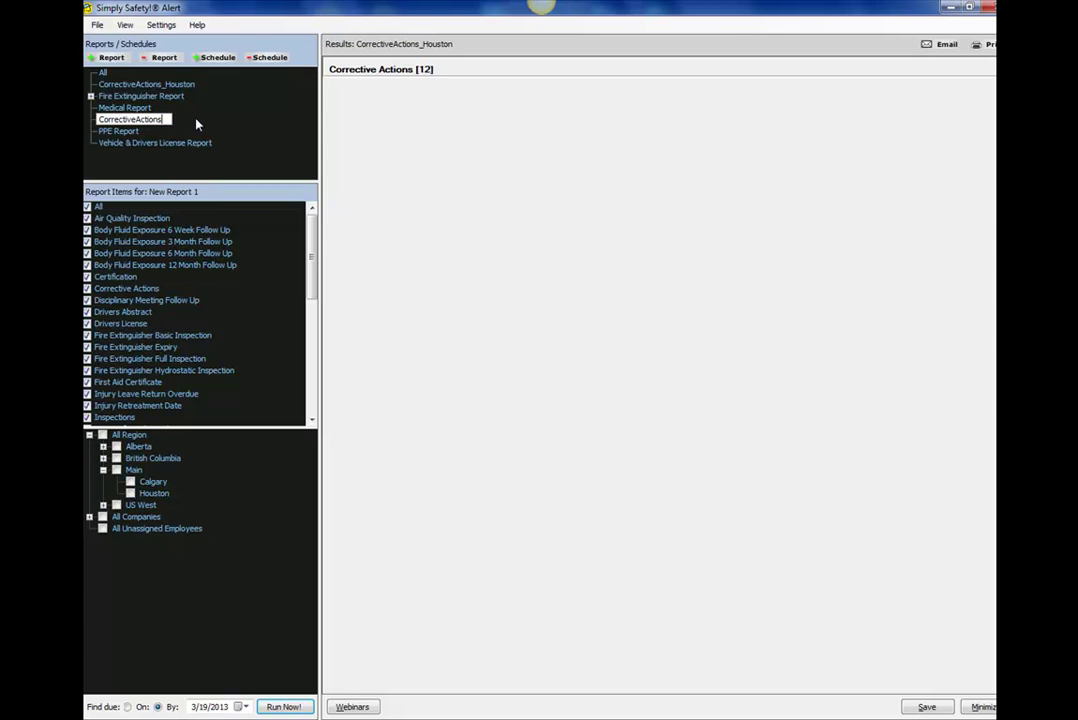
text(_Calgary)
key(Return)
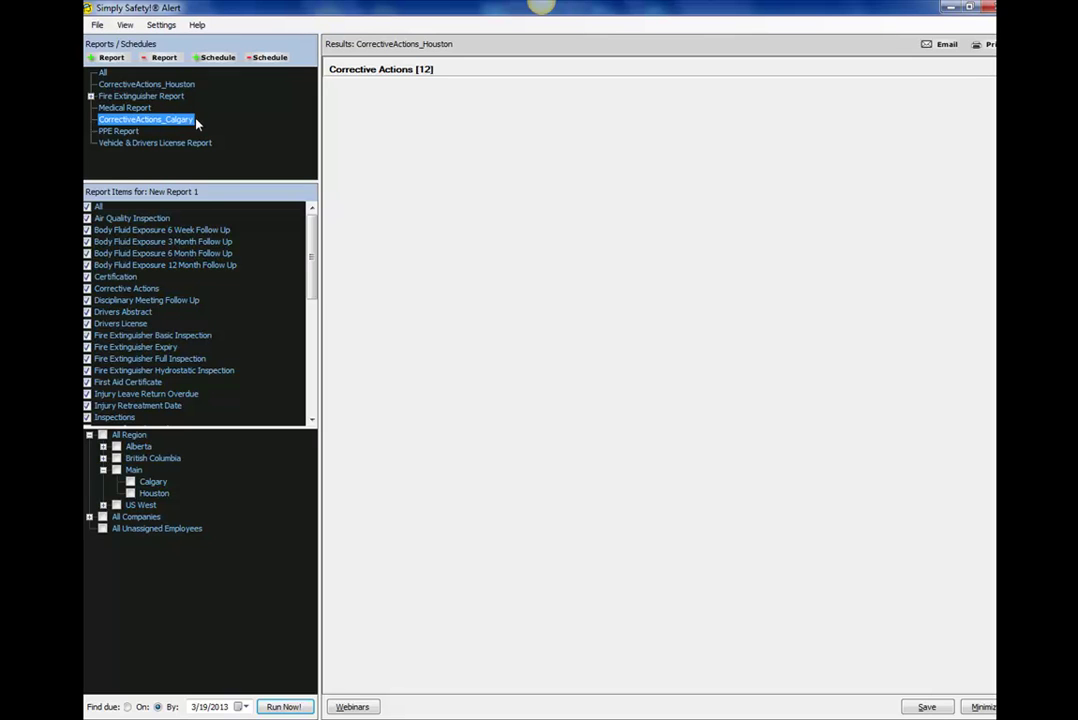
click(88, 207)
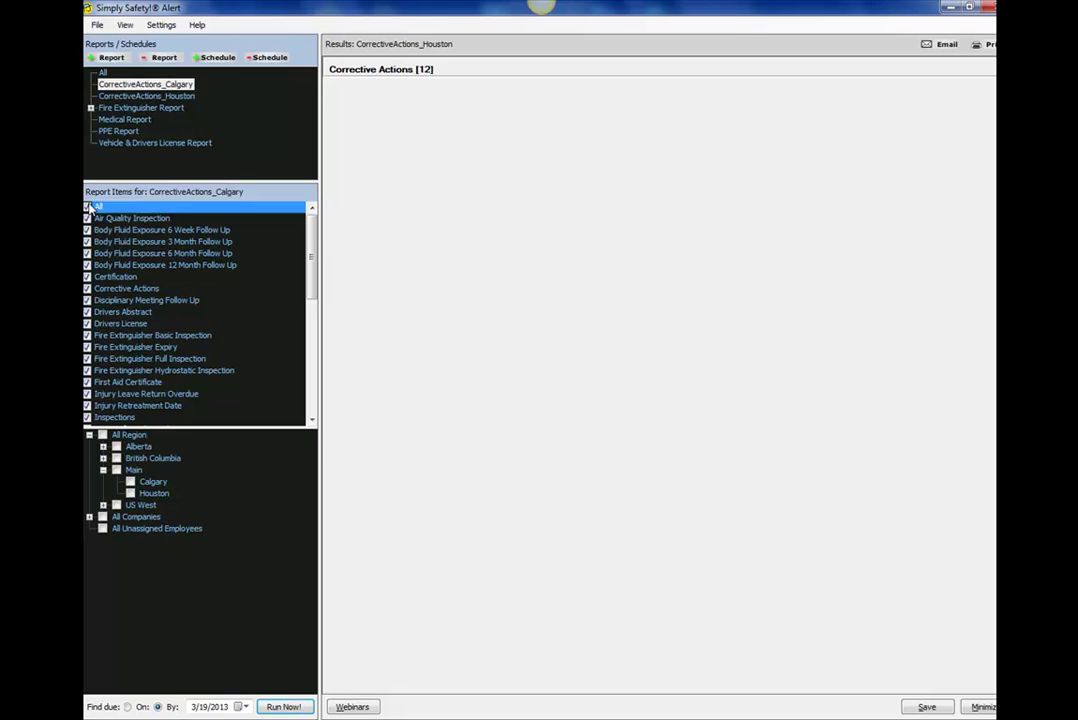
Limit the report to Corrective Actions at the Calgary site only, leaving Houston out.
click(87, 290)
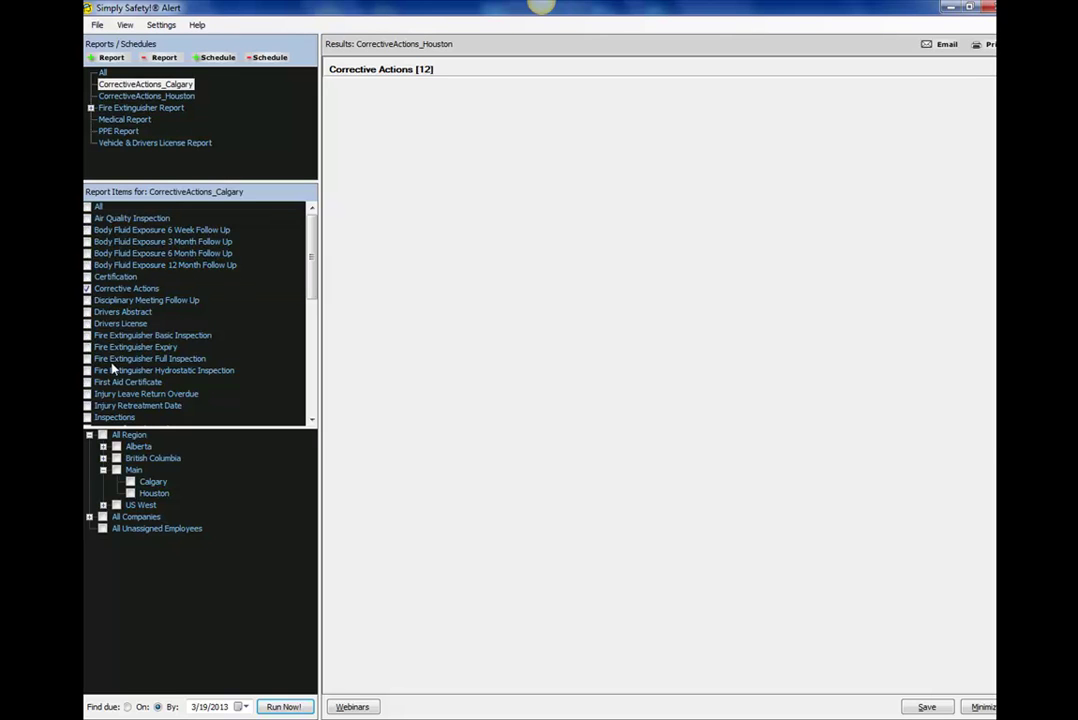
click(116, 471)
click(131, 494)
Run the Calgary report for 9 Corrective Actions results, save it, and select CorrectiveActions_Houston.
click(283, 706)
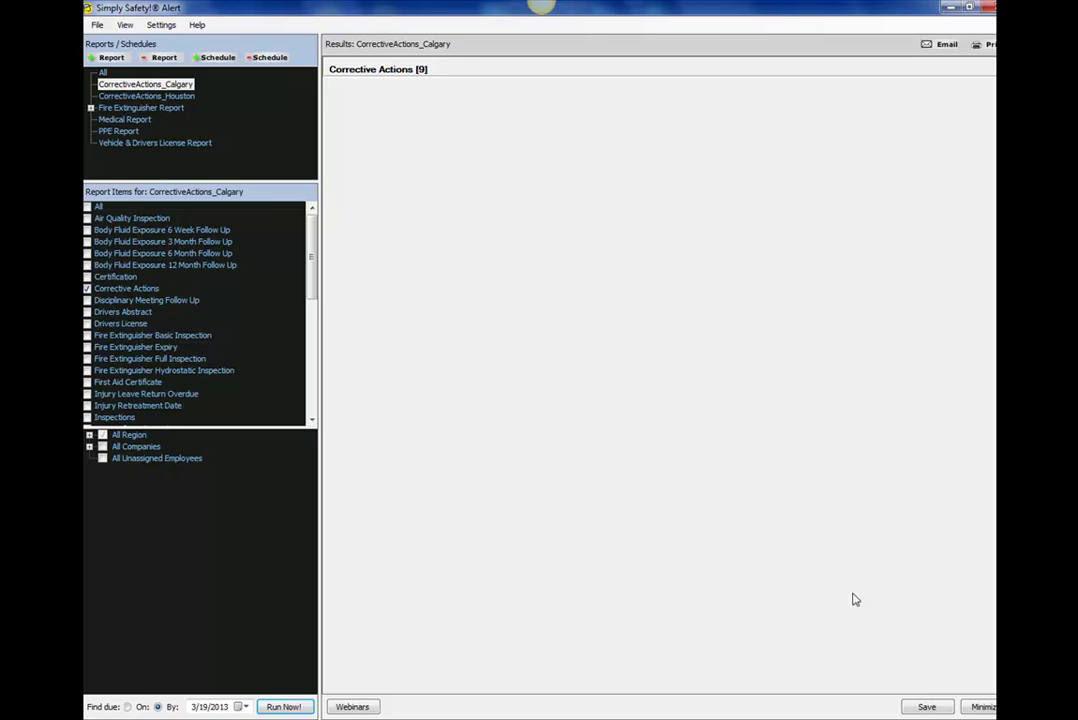
click(927, 708)
click(249, 99)
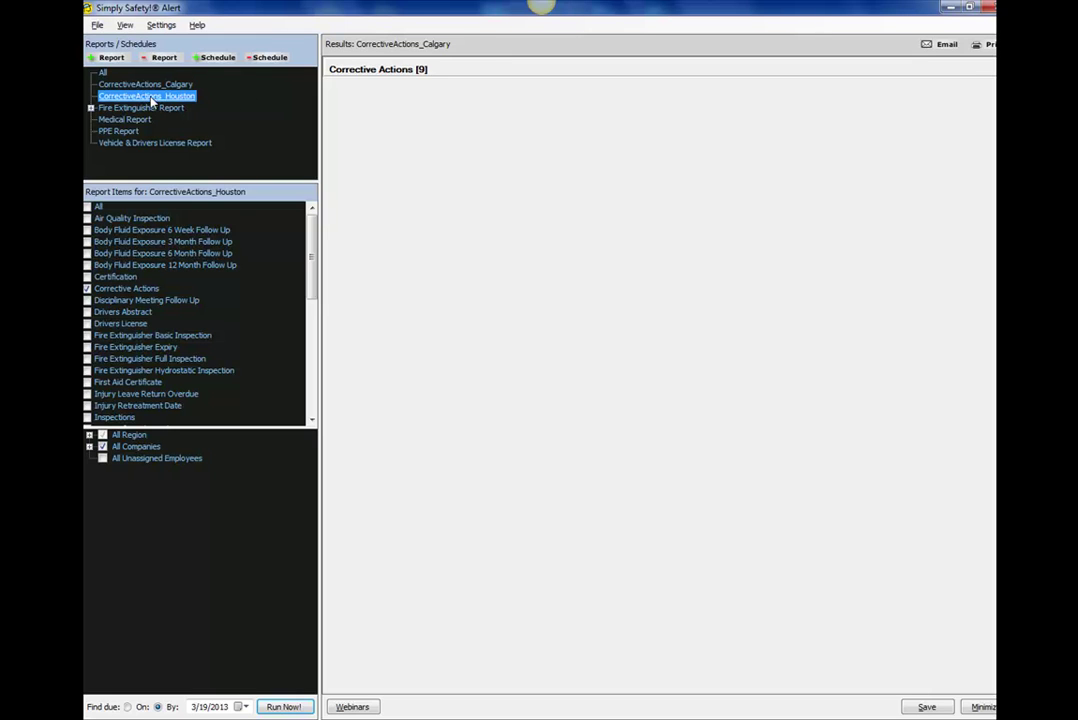
Open the Schedule Report dialog for the CorrectiveActions_Houston report.
click(217, 59)
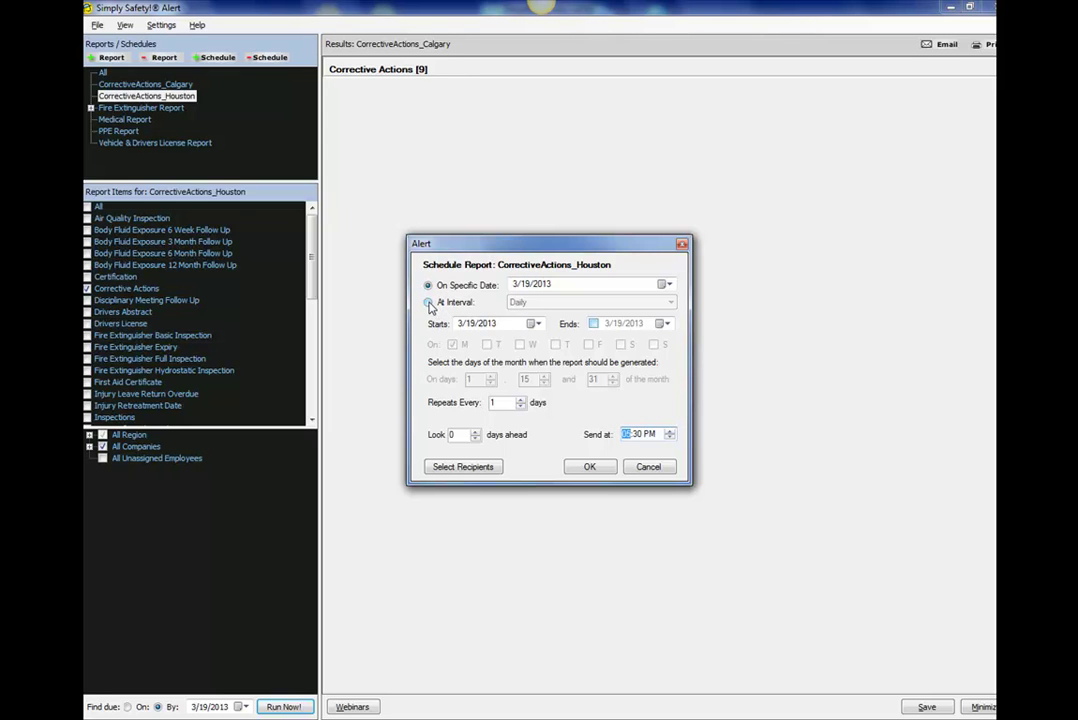
Make the Houston schedule repeat Monthly at interval, with the second and third On-day boxes set to 0.
click(430, 304)
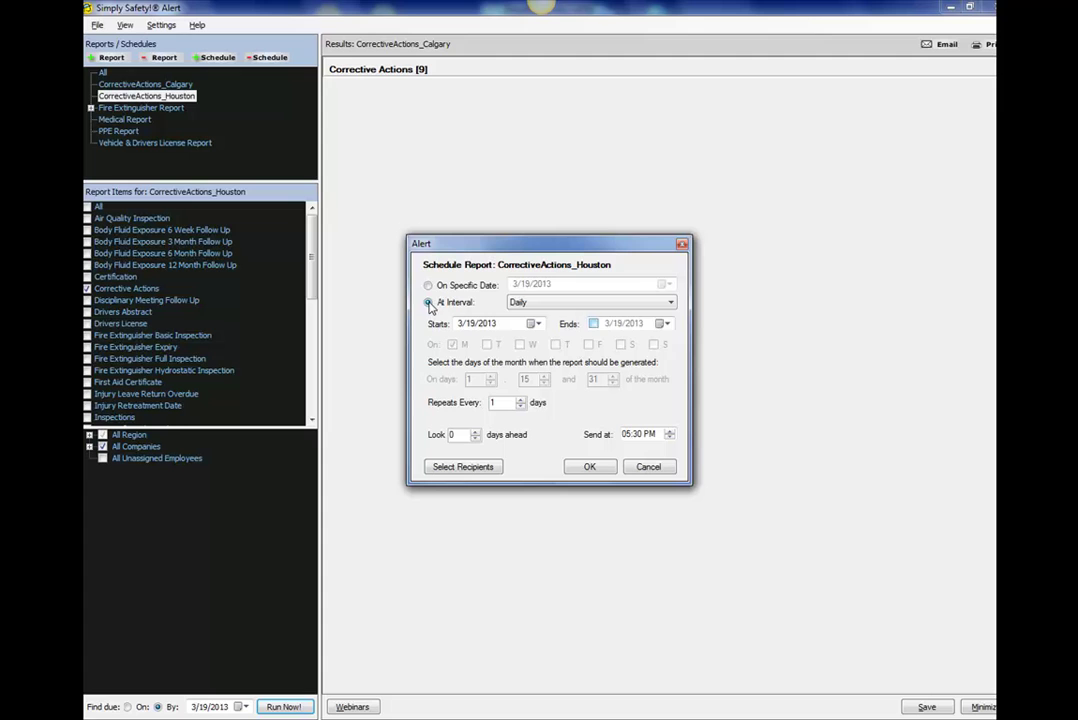
click(672, 304)
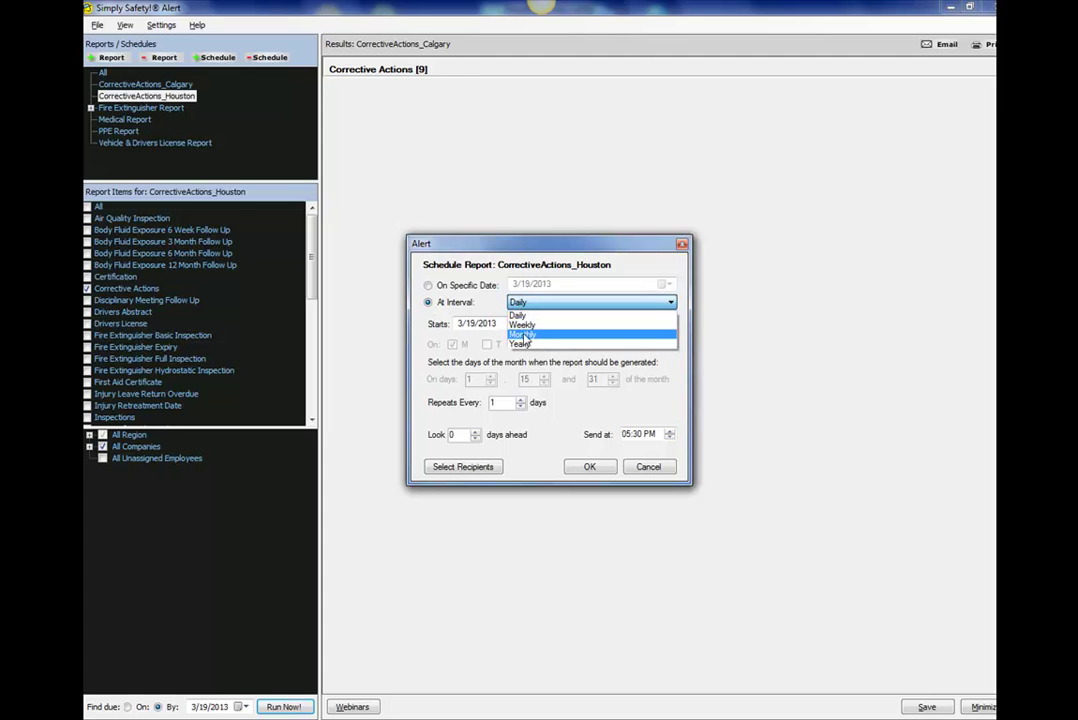
click(523, 336)
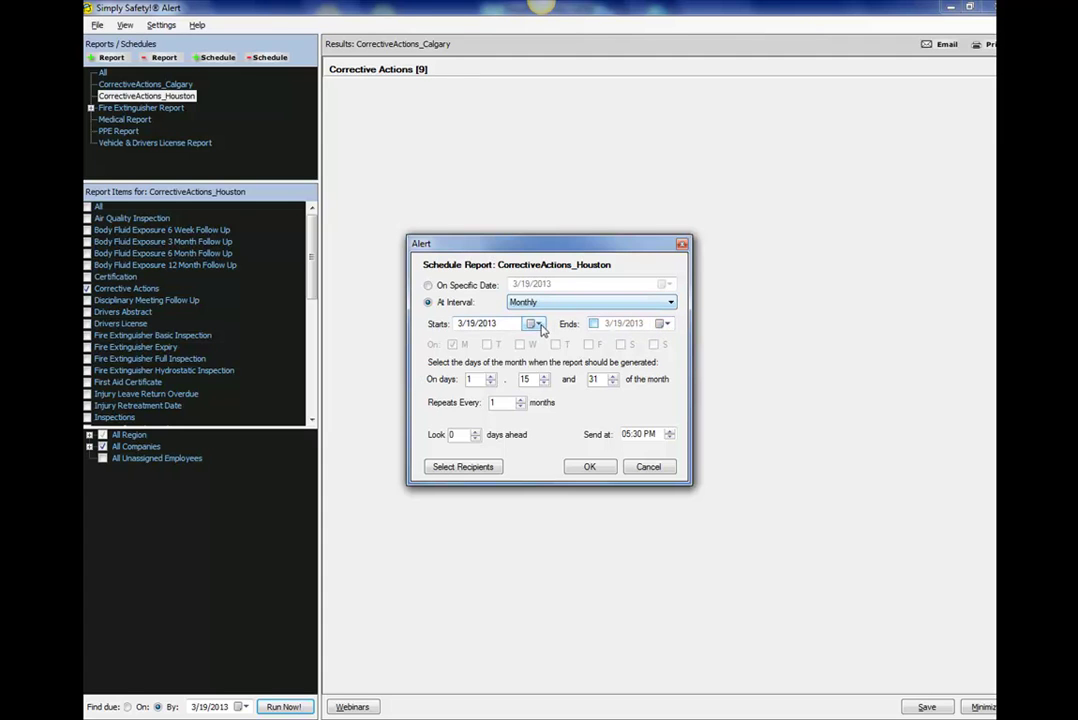
double_click(513, 379)
text(0)
double_click(596, 379)
text(0)
Tick one person under These People as recipient and enter the message 'Type in a custom message'.
click(470, 467)
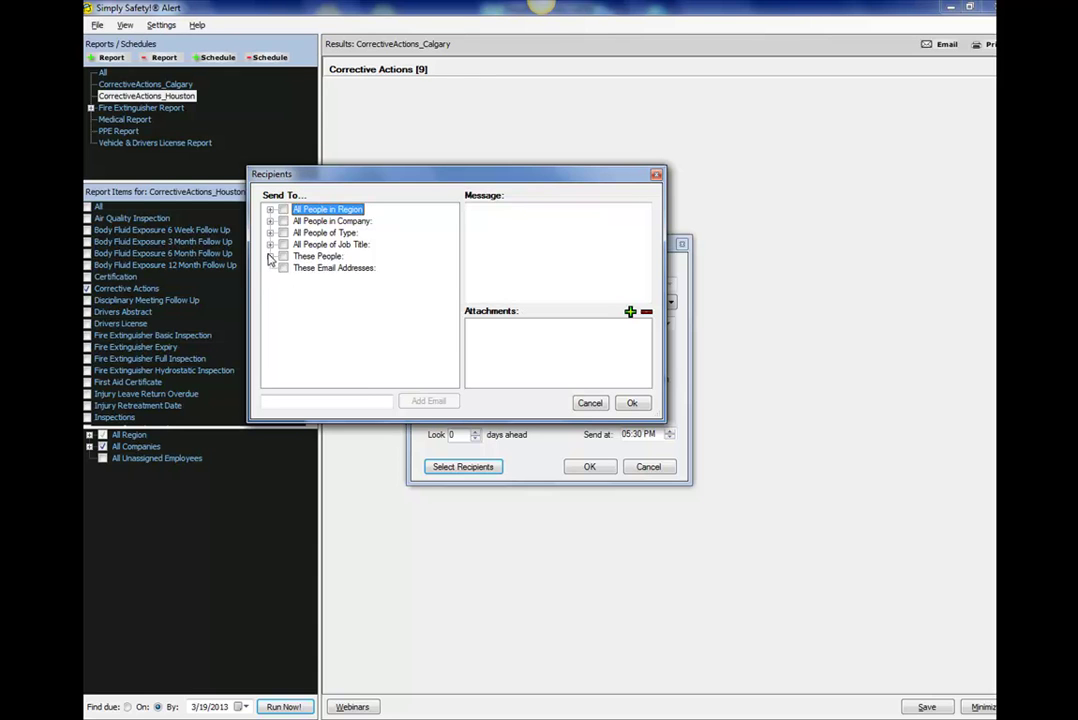
click(270, 257)
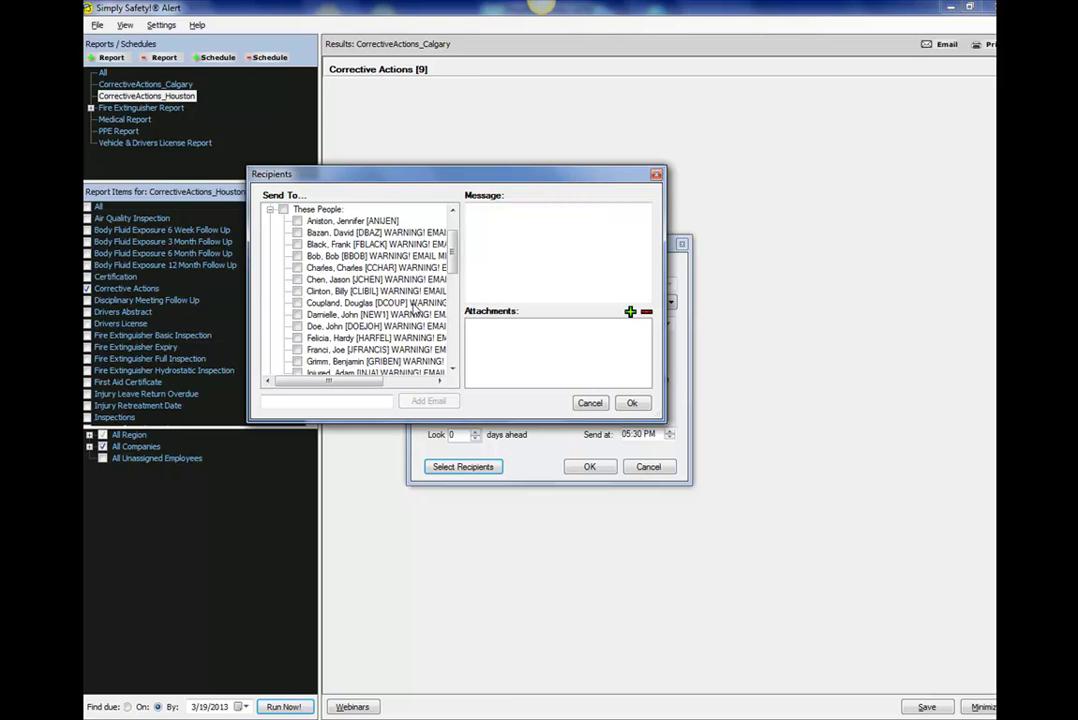
drag(453, 258, 458, 300)
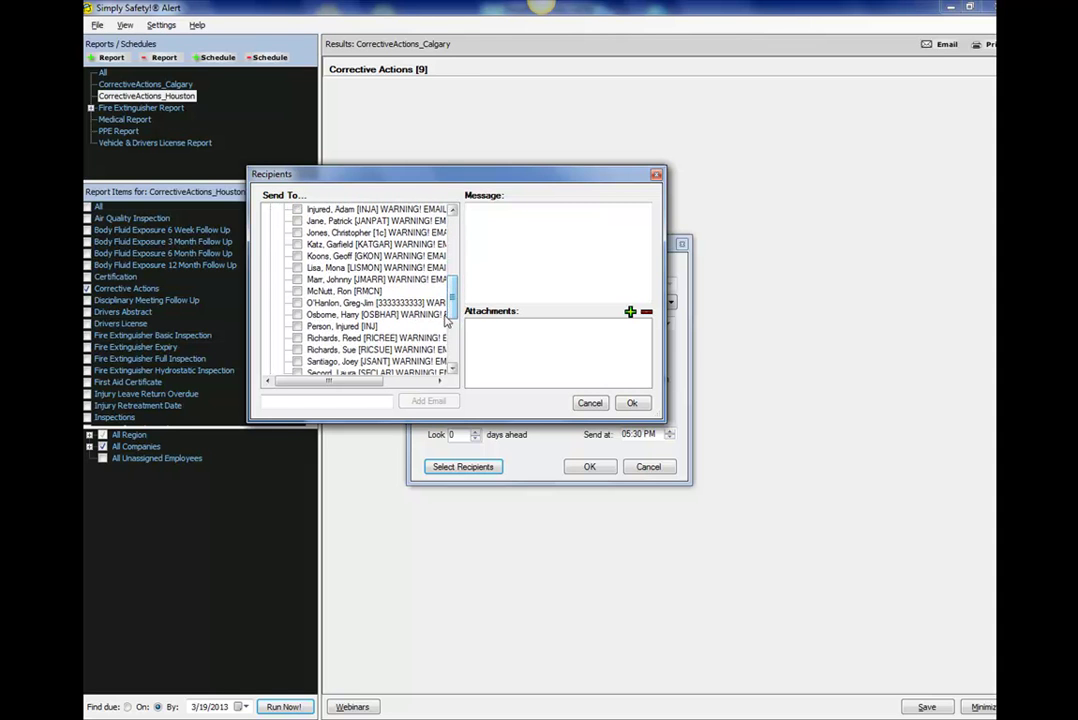
click(297, 291)
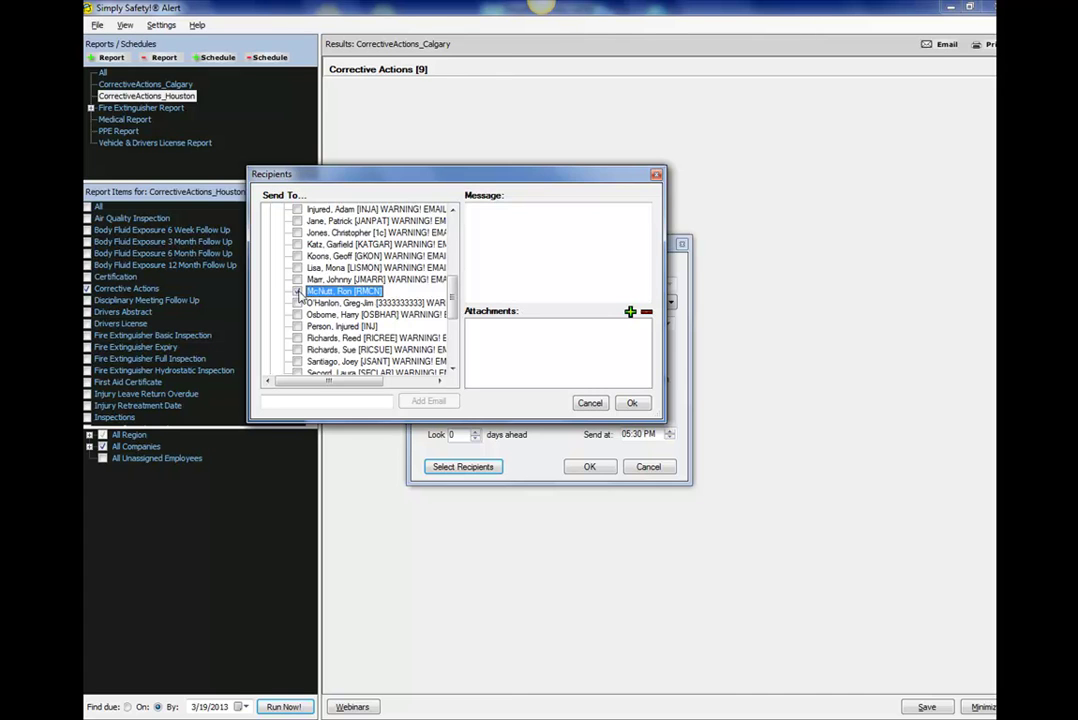
click(489, 228)
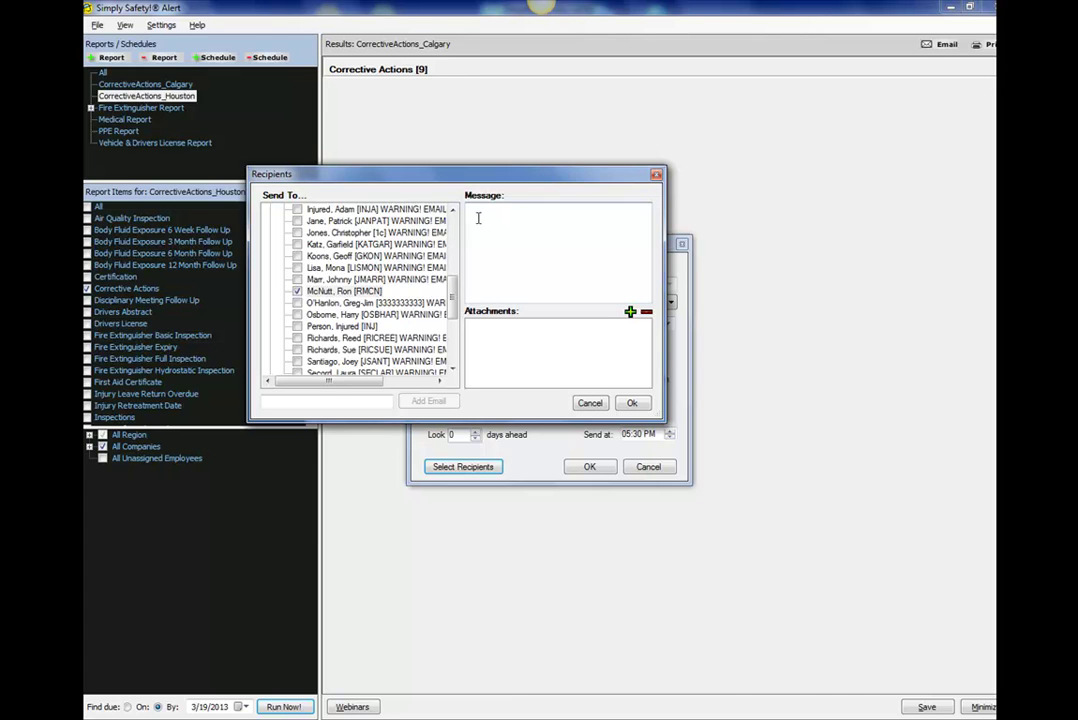
text(Type in a custom message)
Confirm the recipient and save the monthly 05:30 PM Houston schedule.
click(633, 403)
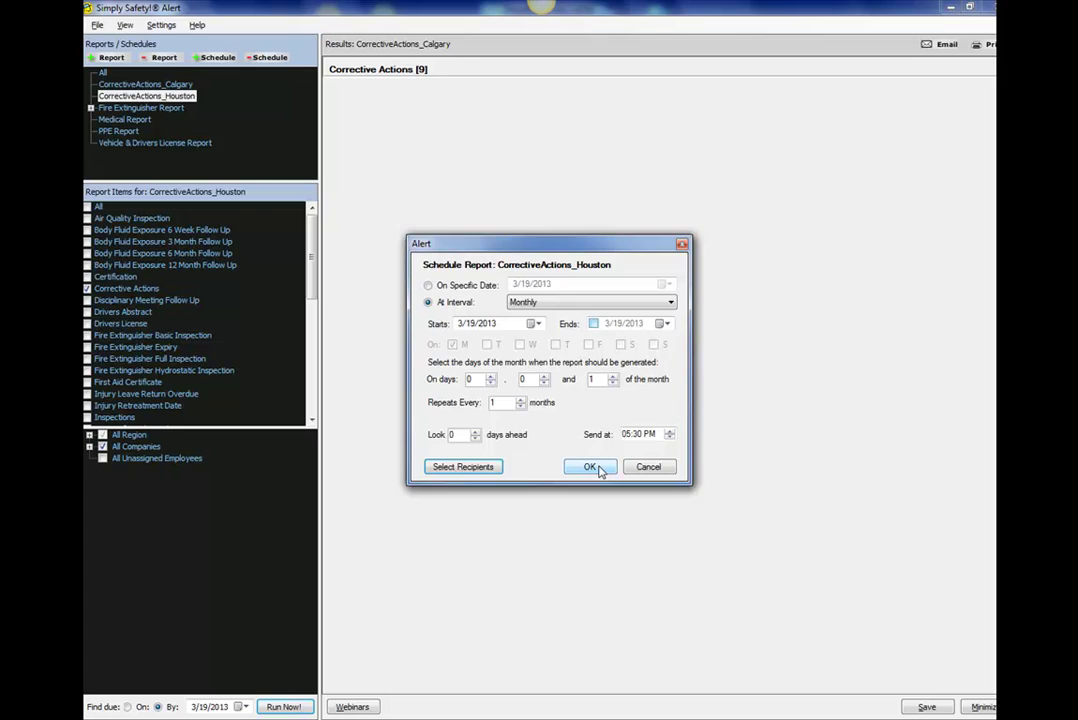
click(590, 467)
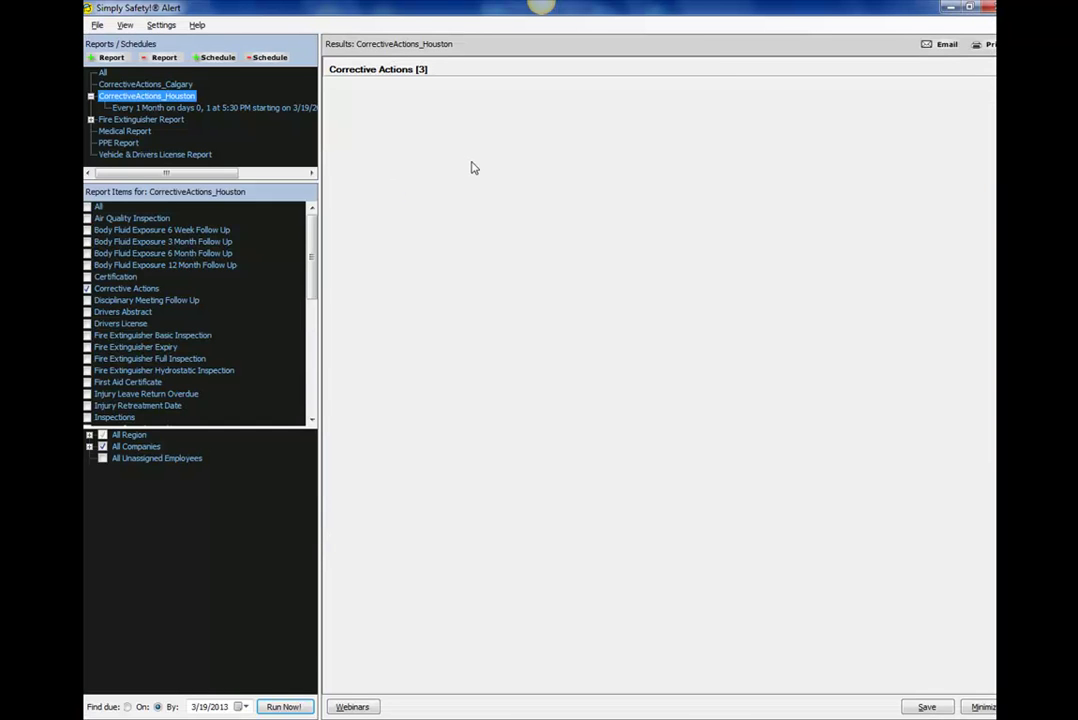
Edit the Houston monthly schedule to add one employee from These People as recipient, then save it.
click(190, 108)
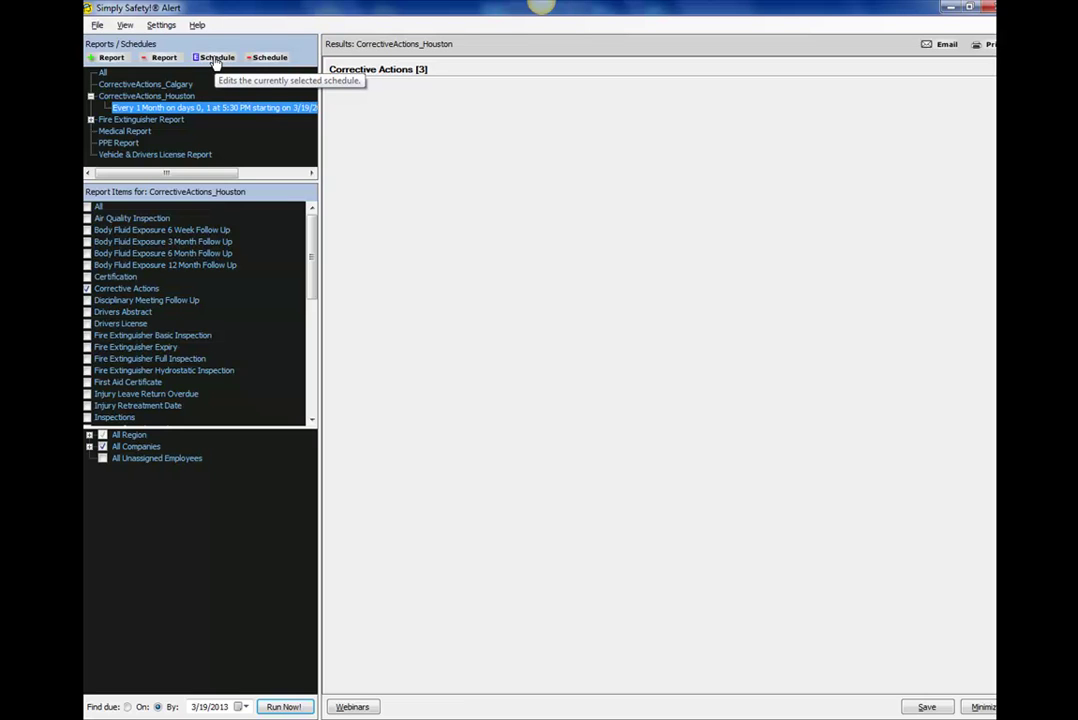
click(215, 62)
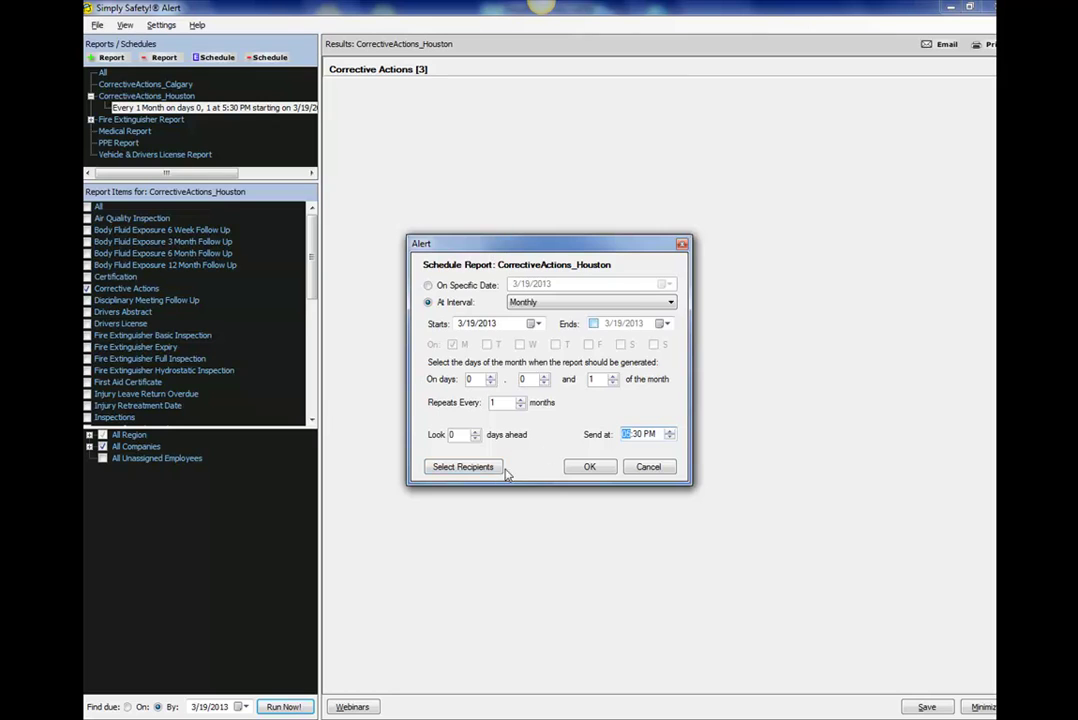
click(462, 468)
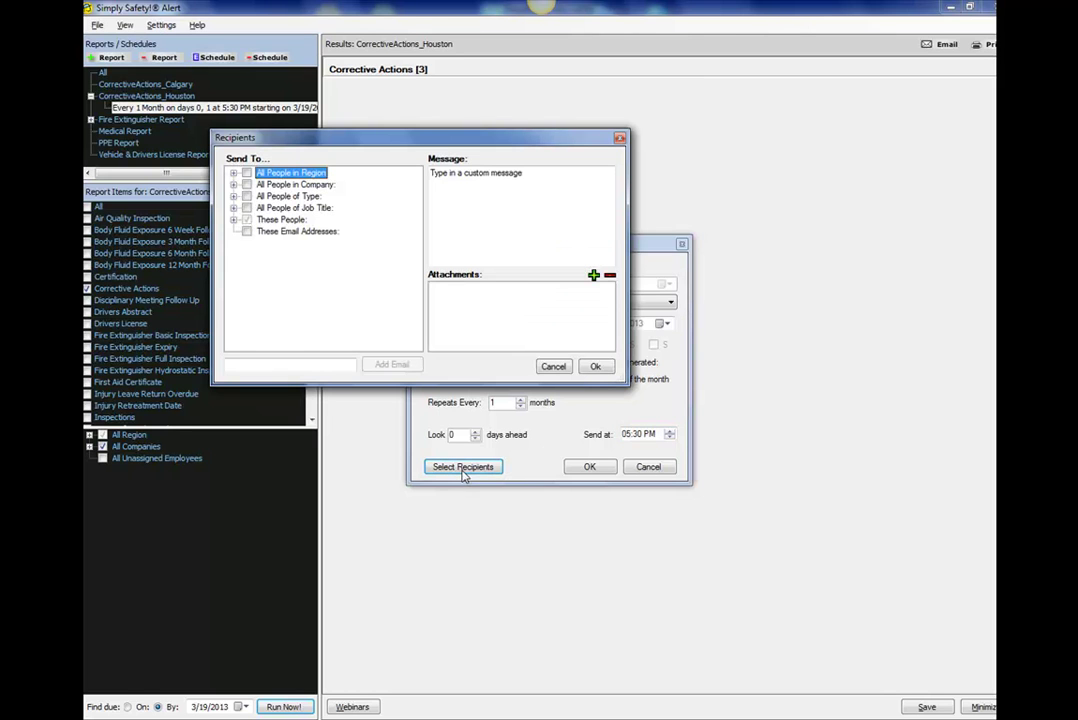
click(233, 219)
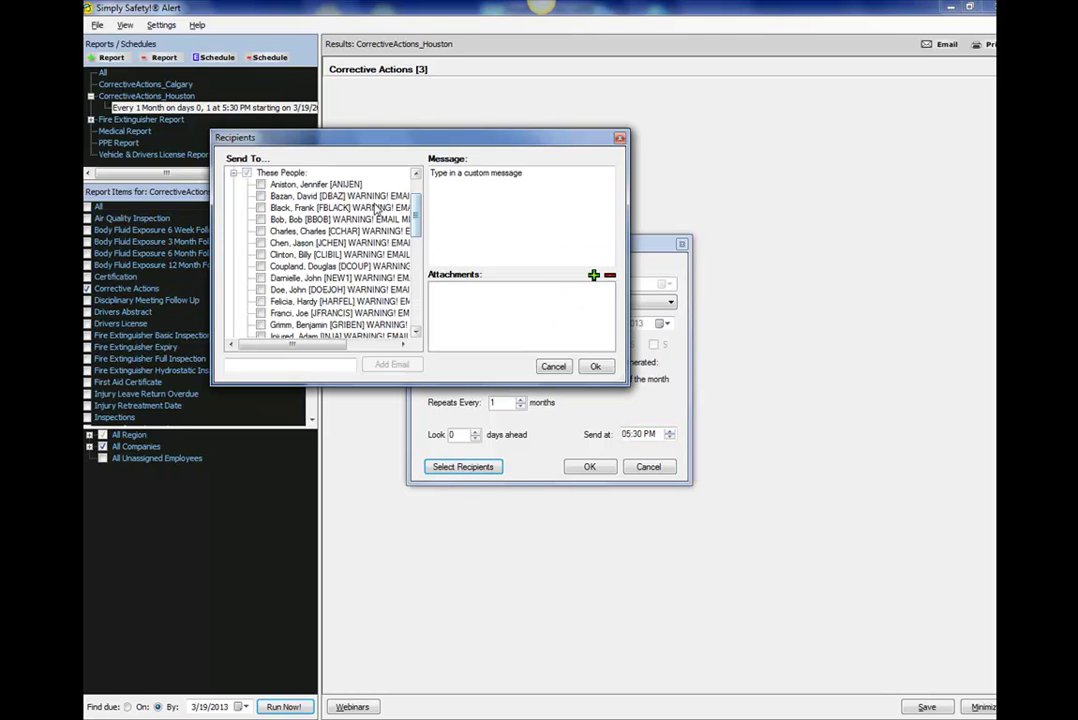
click(260, 184)
click(596, 367)
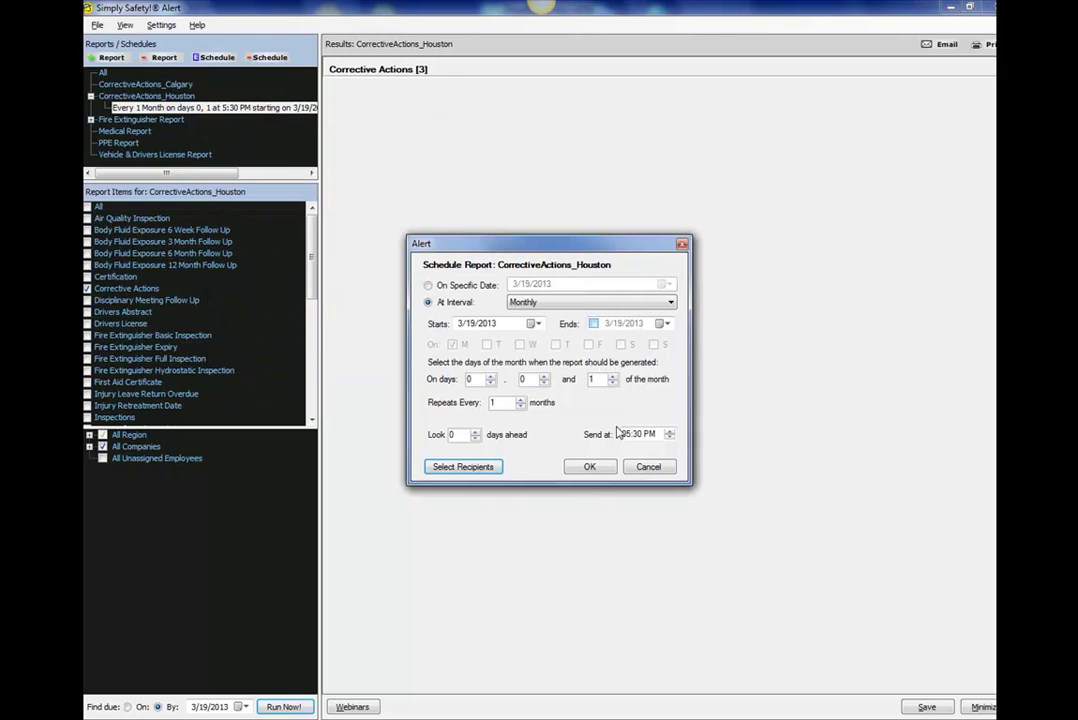
click(589, 466)
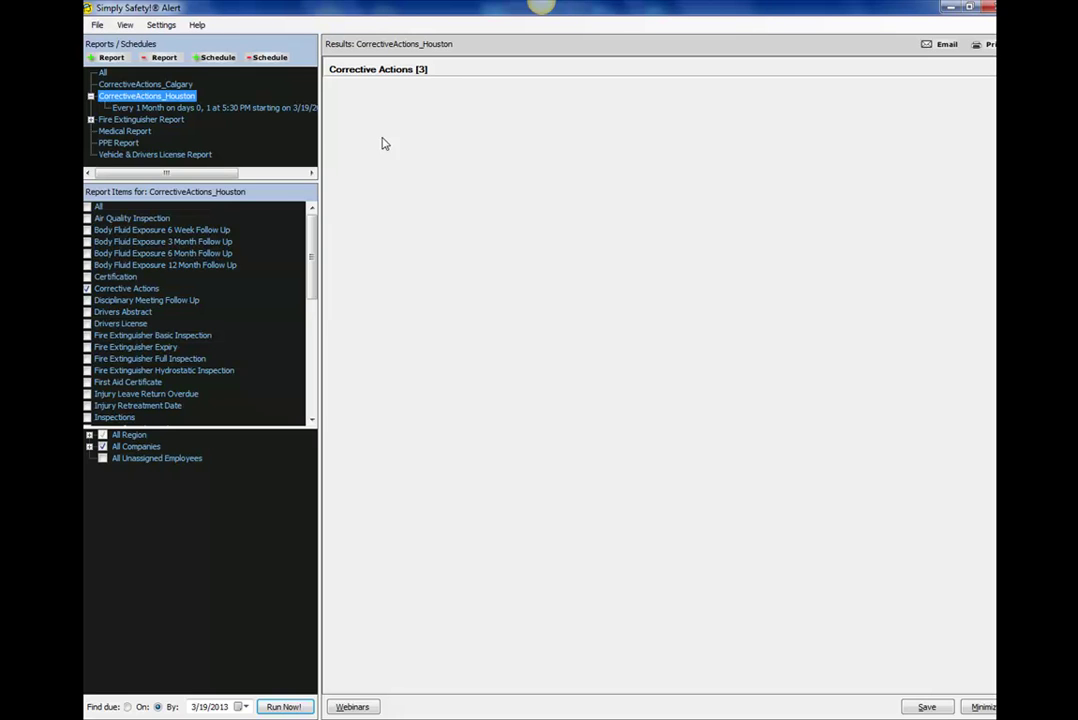
click(238, 112)
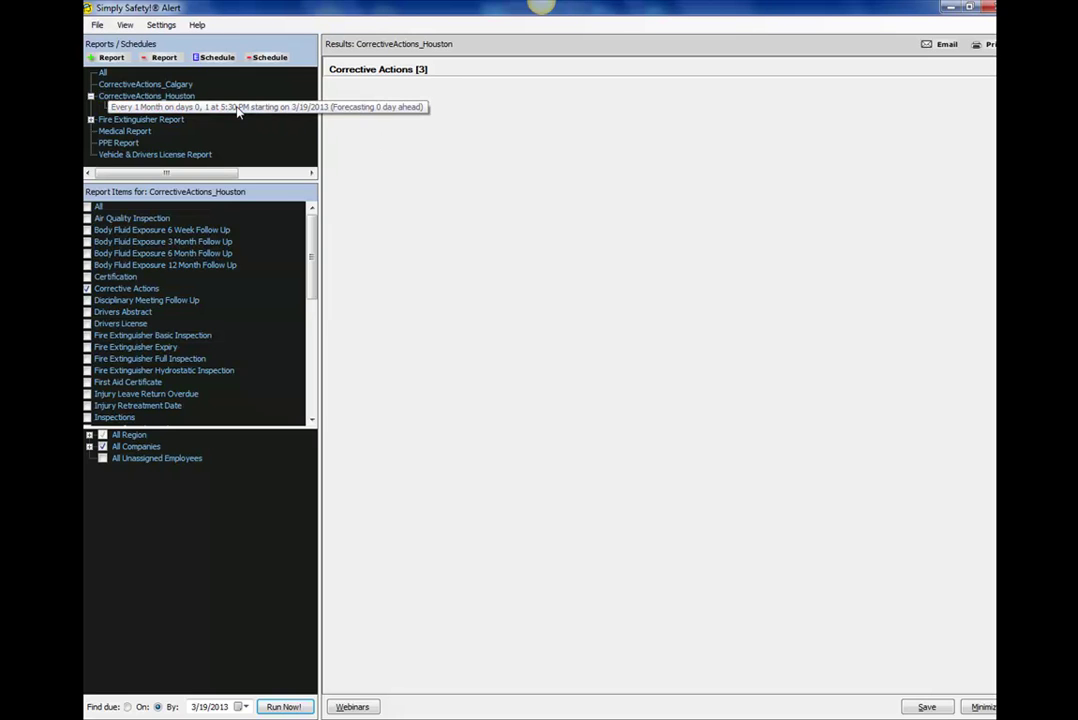
Delete the selected Houston monthly schedule, confirming Yes in the Delete? prompt.
click(268, 60)
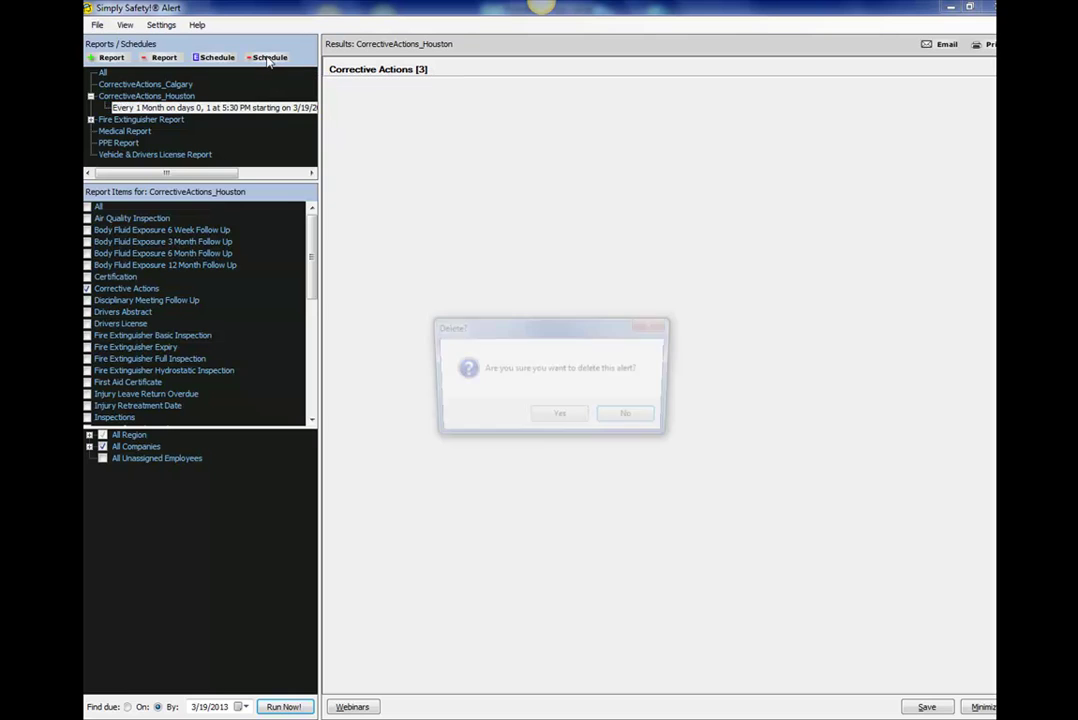
click(561, 418)
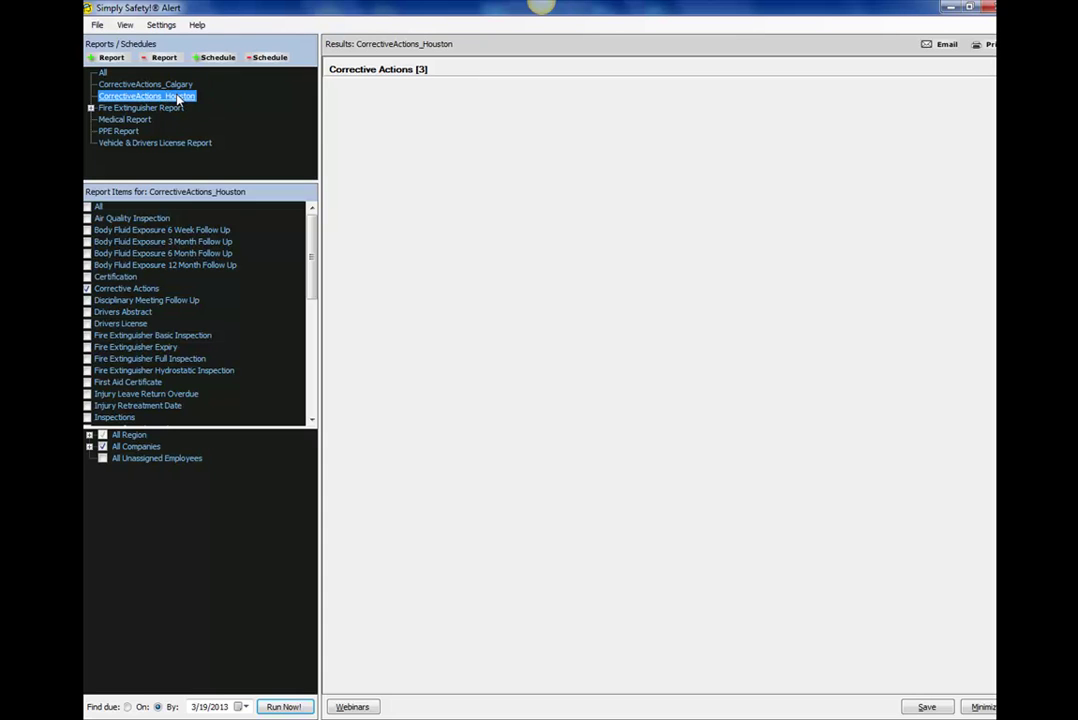
key(alt)
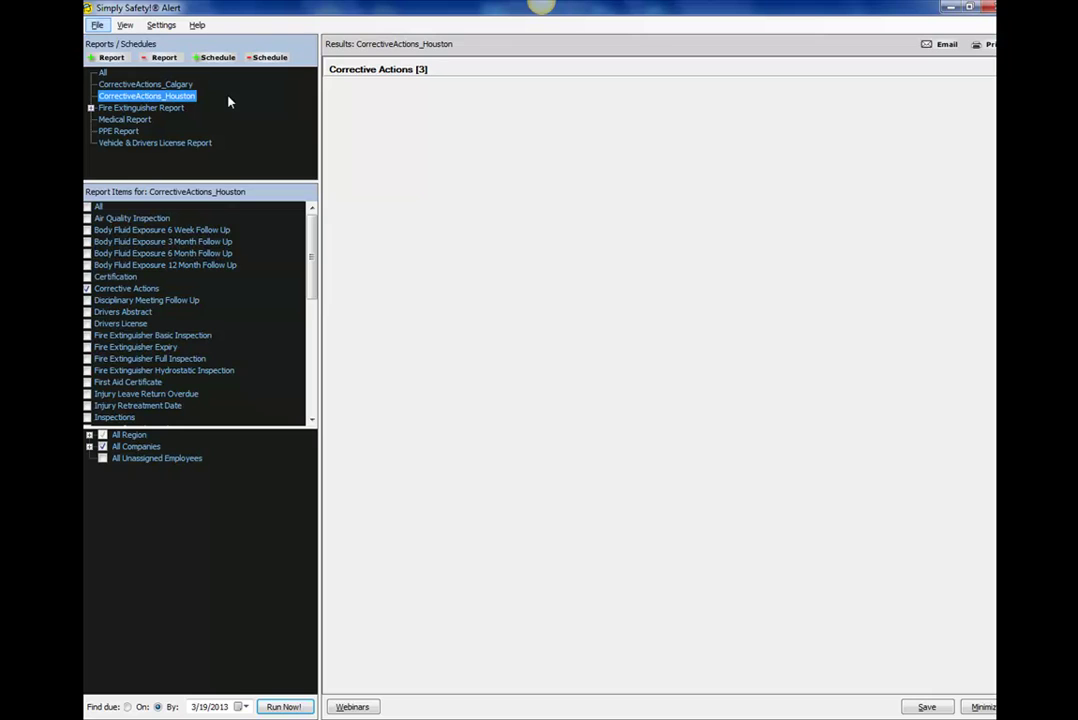
Select CorrectiveActions_Houston and remove the report, confirming Yes in the Delete? prompt.
click(185, 96)
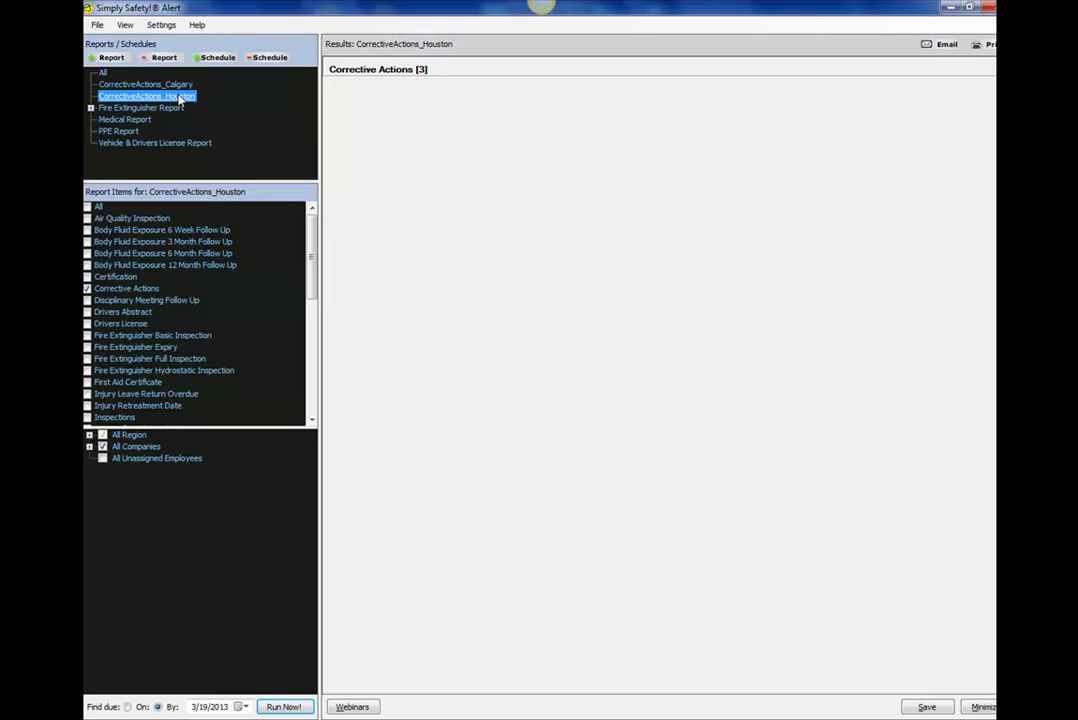
click(221, 104)
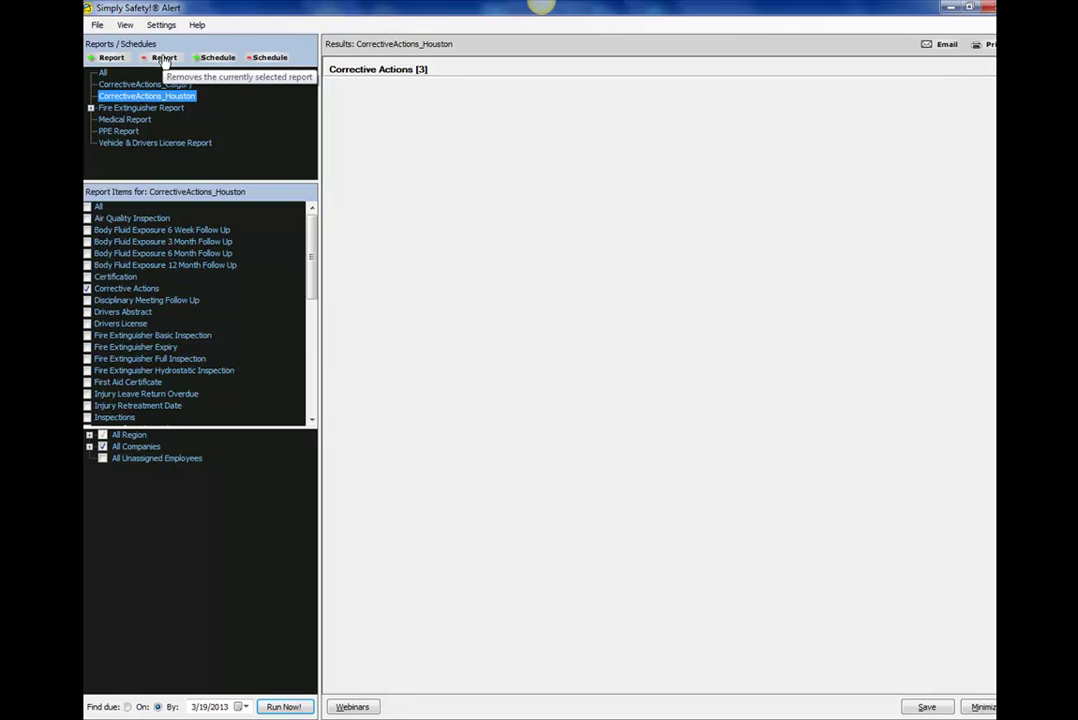
click(164, 58)
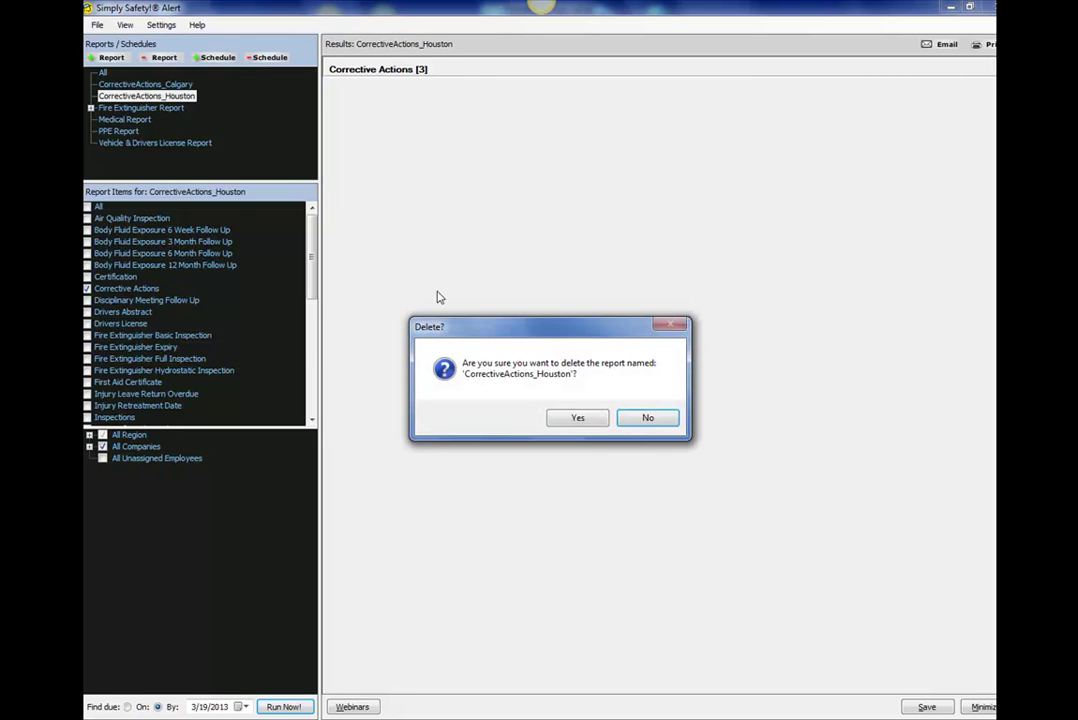
click(565, 421)
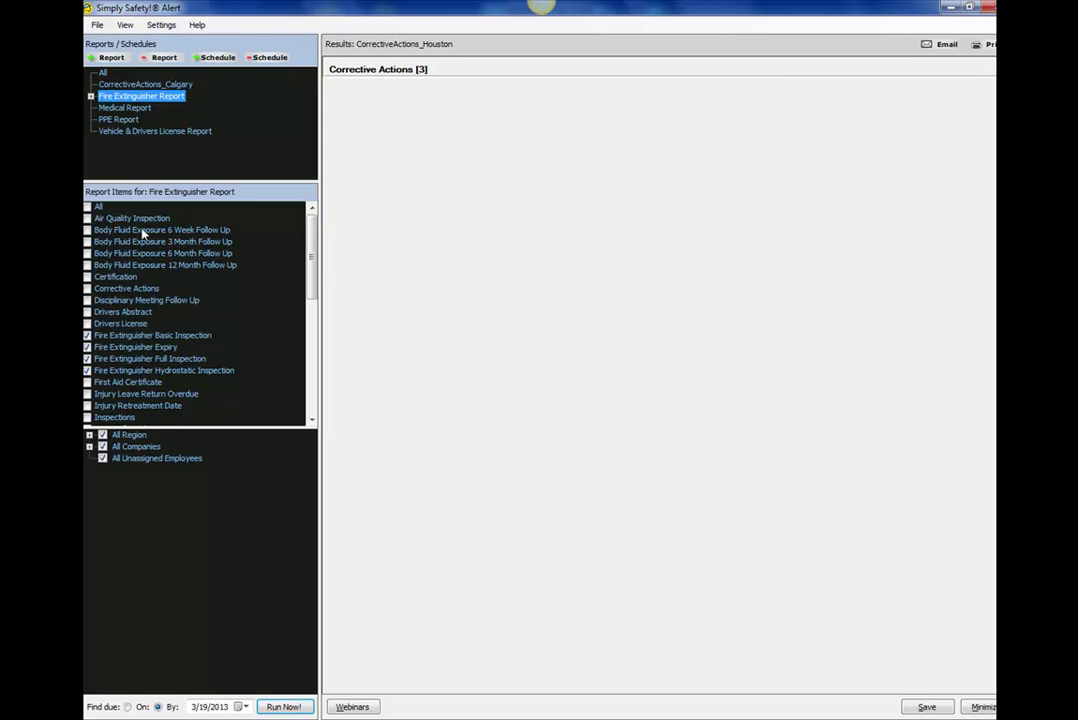
scroll(298, 255, down, 10)
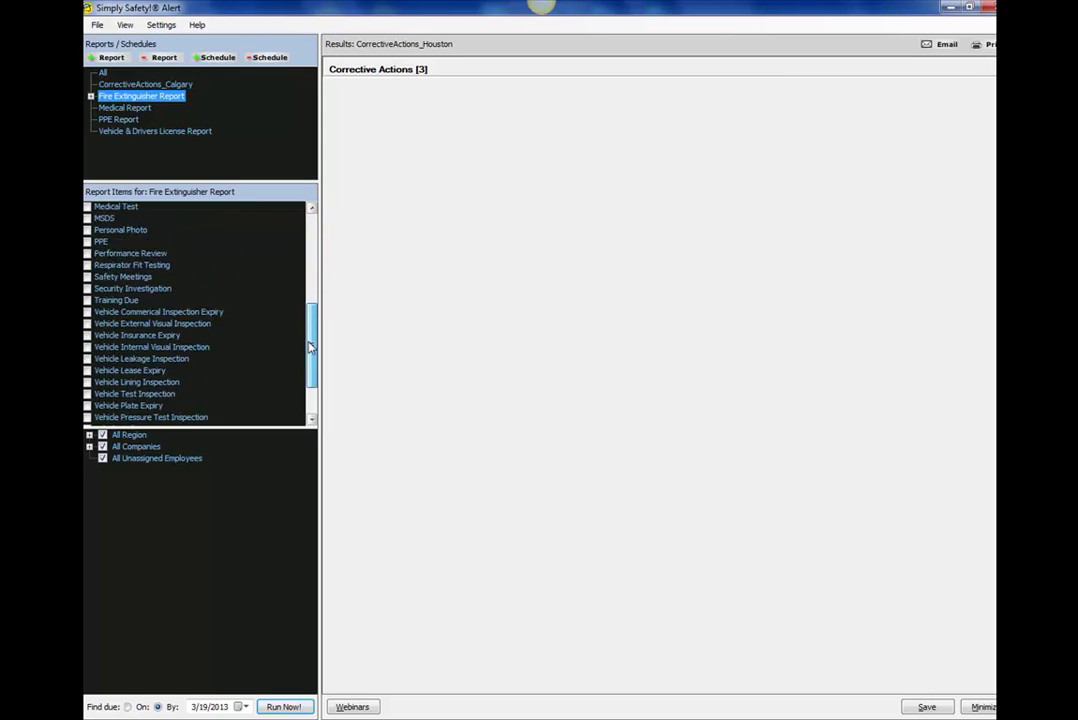
scroll(303, 397, up, 10)
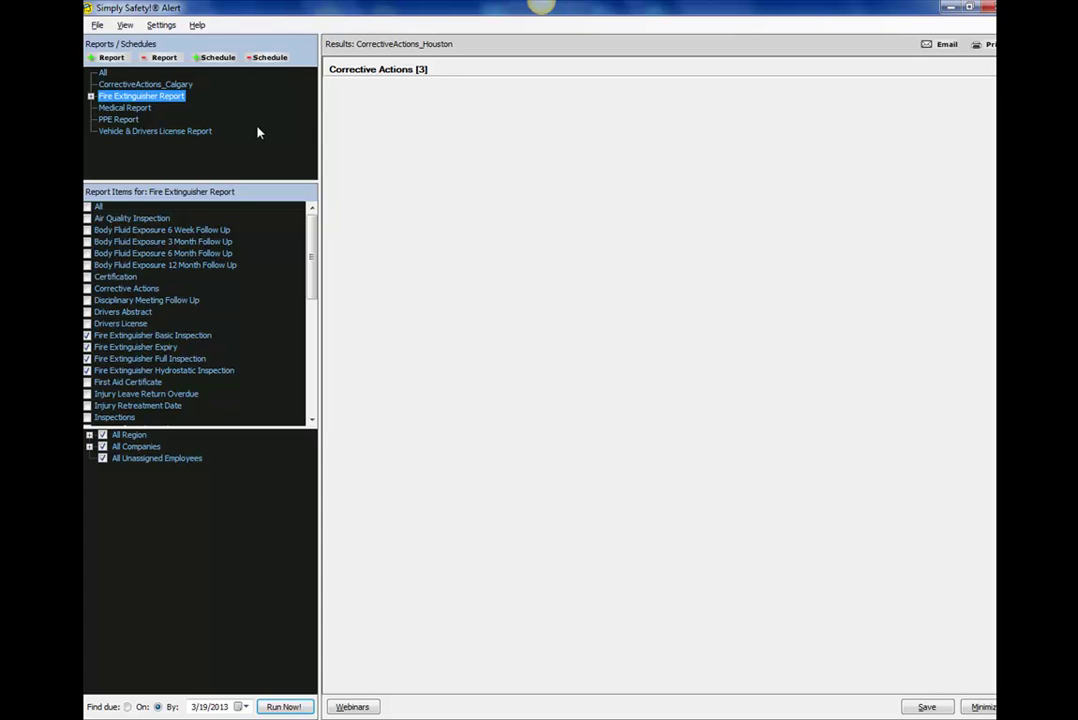
click(123, 97)
Check the File menu's save and quit options, then close them without quitting.
click(97, 25)
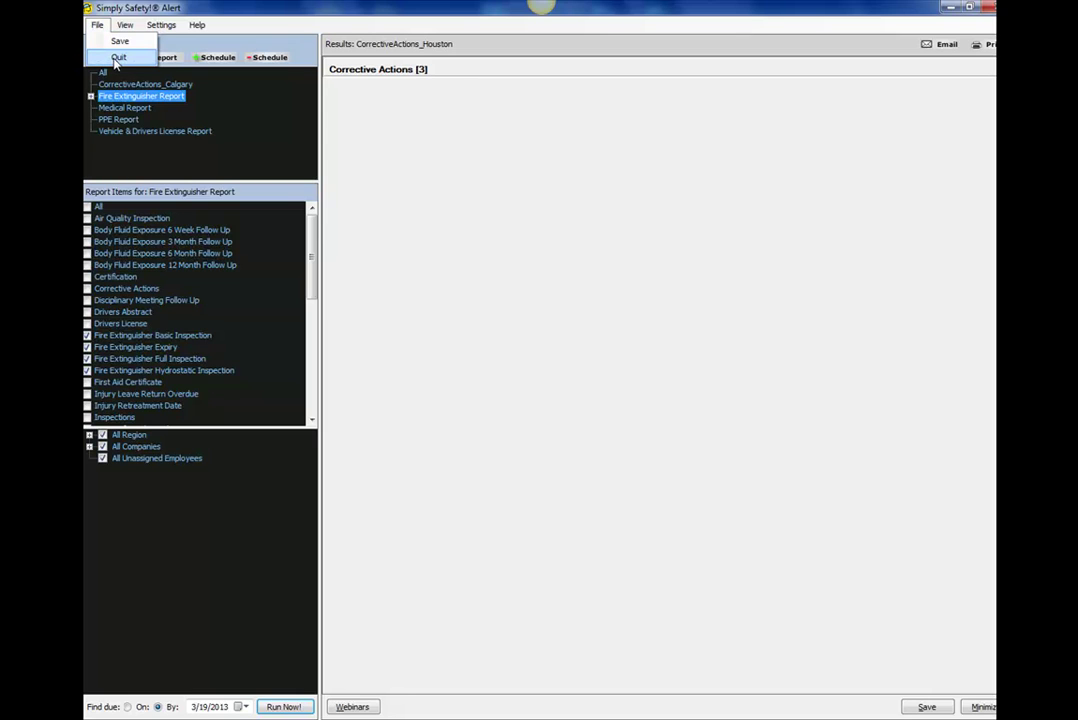
click(284, 132)
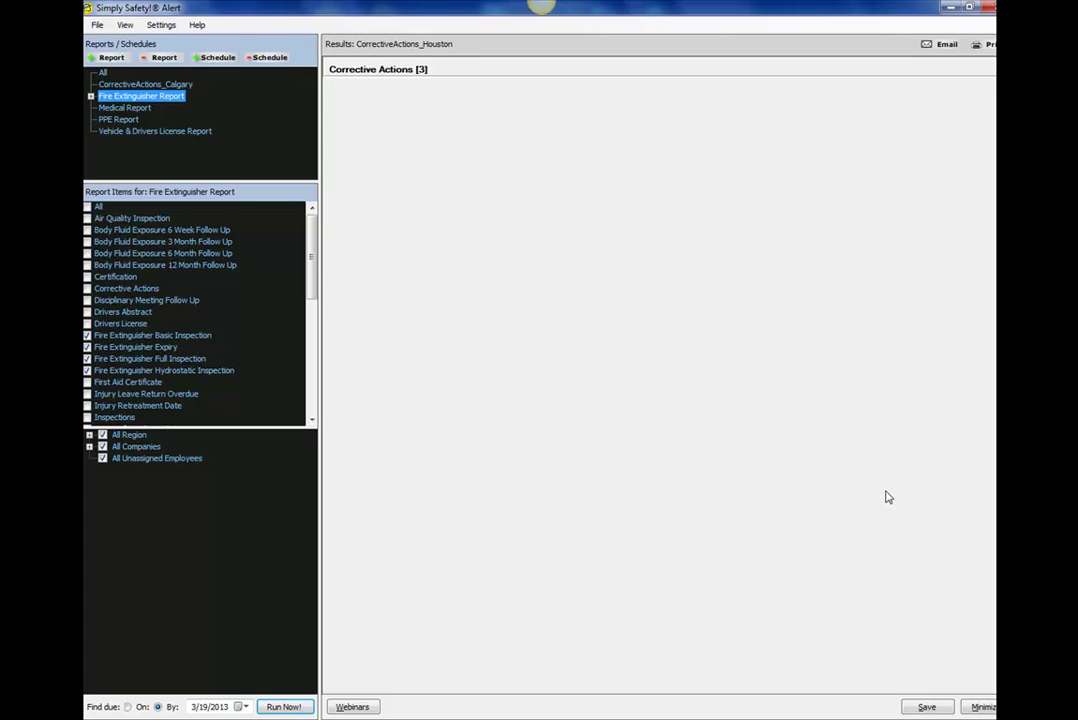
click(339, 154)
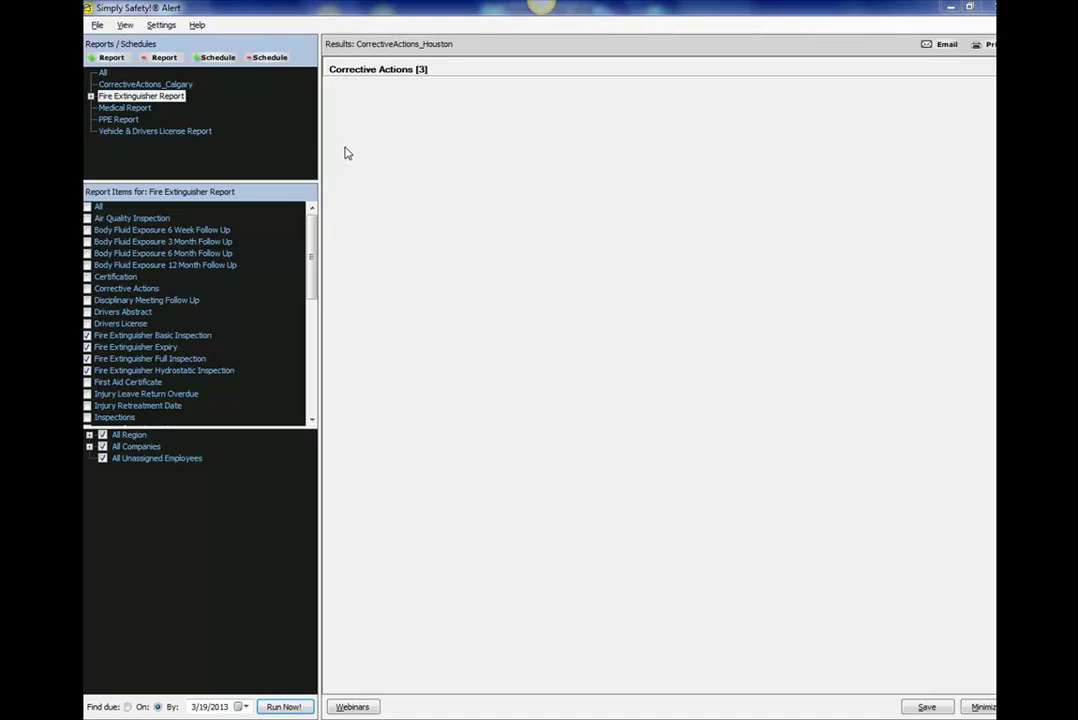
click(98, 26)
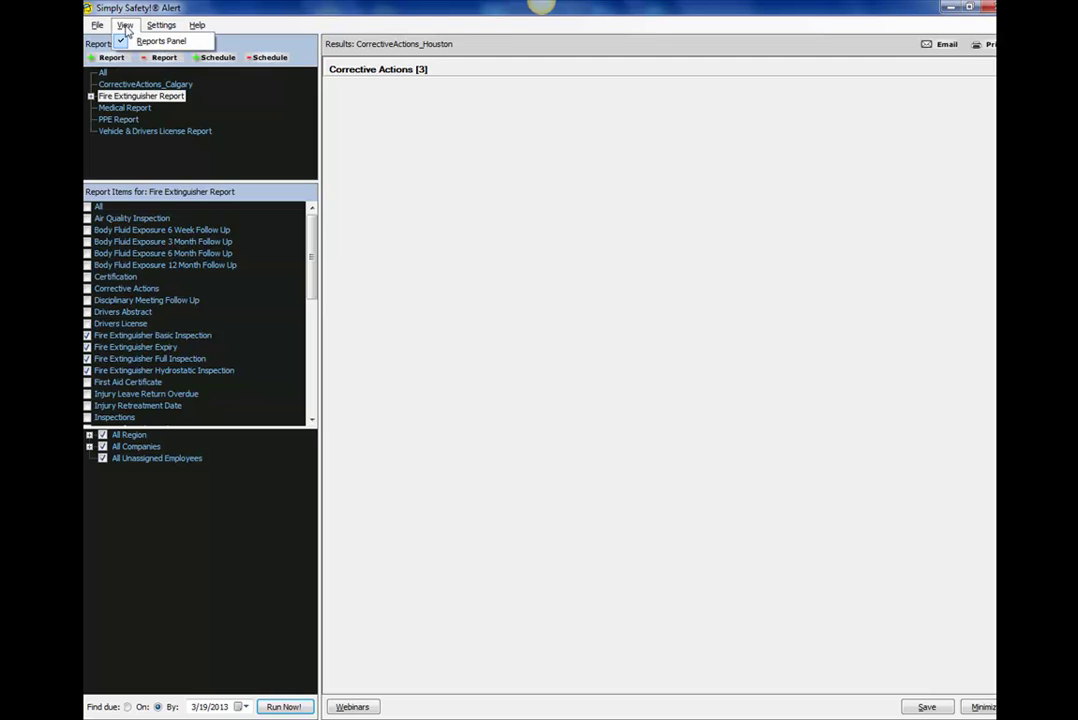
Hide the Reports Panel from the View menu, show it again, then open Settings.
click(126, 29)
click(127, 29)
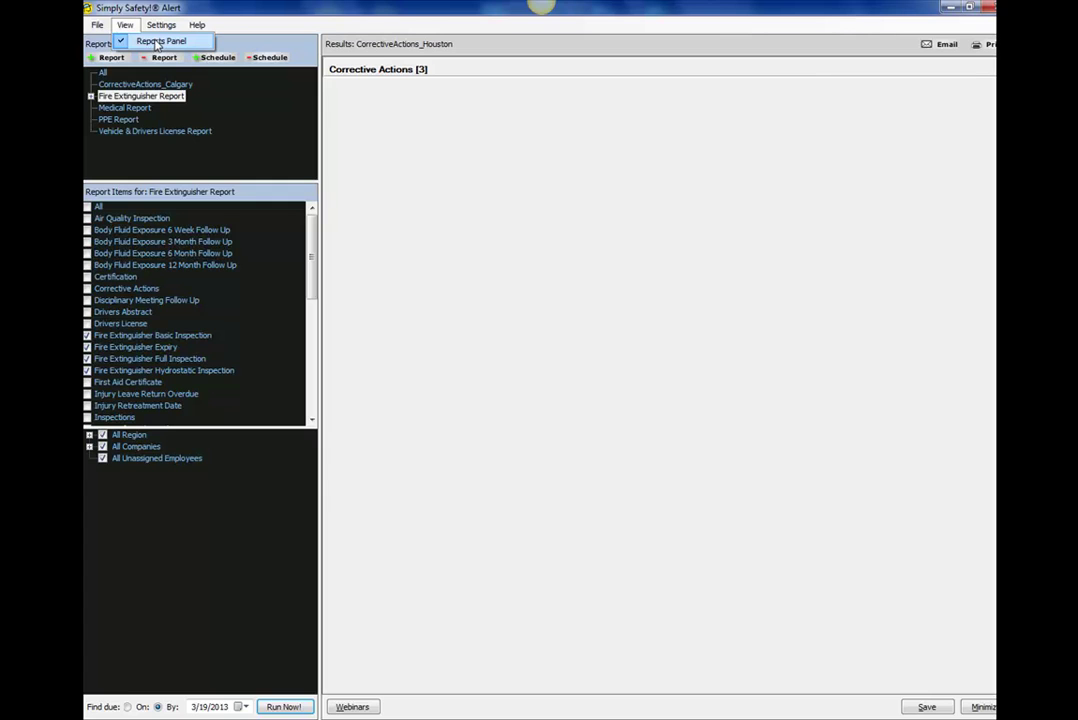
click(155, 42)
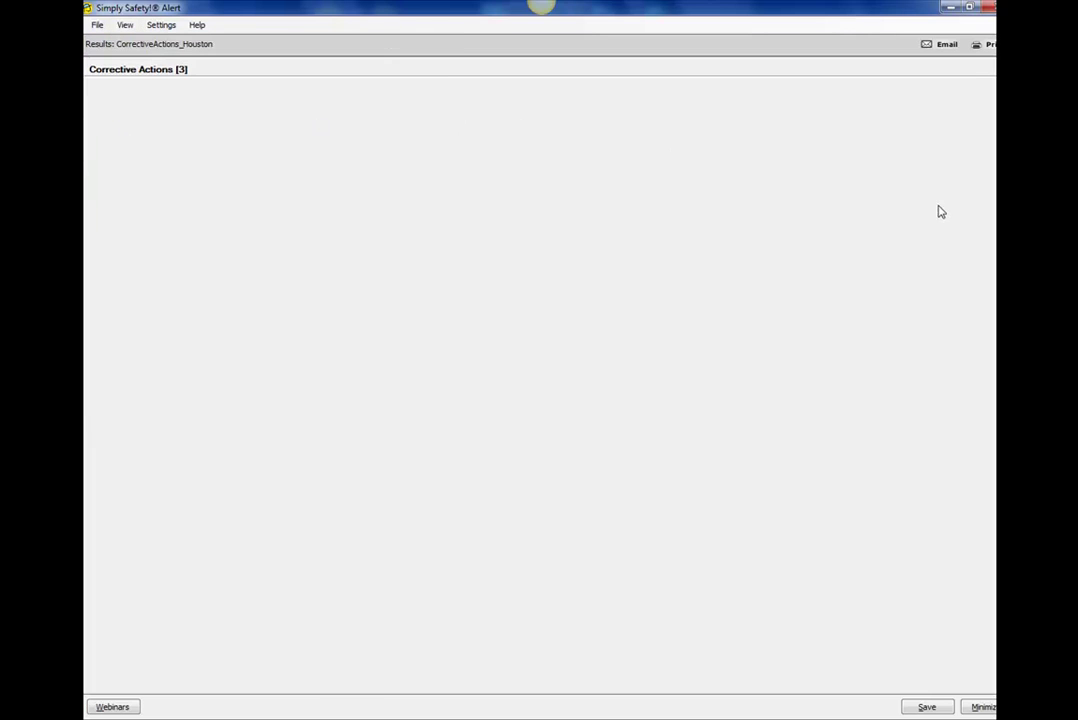
click(125, 26)
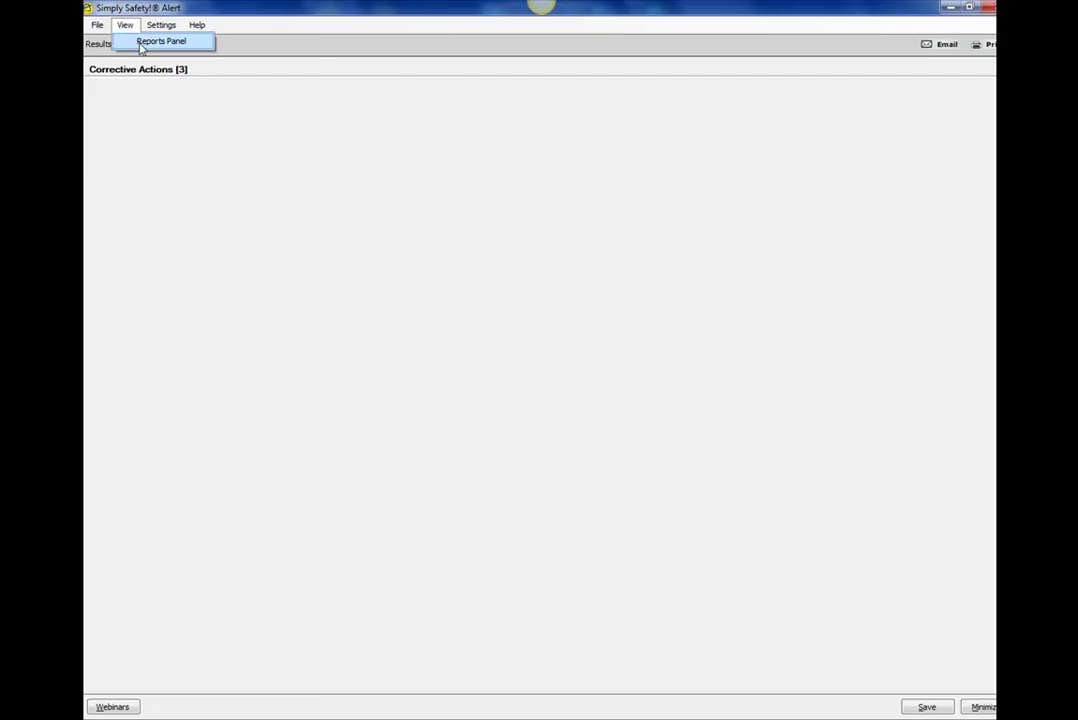
click(141, 44)
click(161, 25)
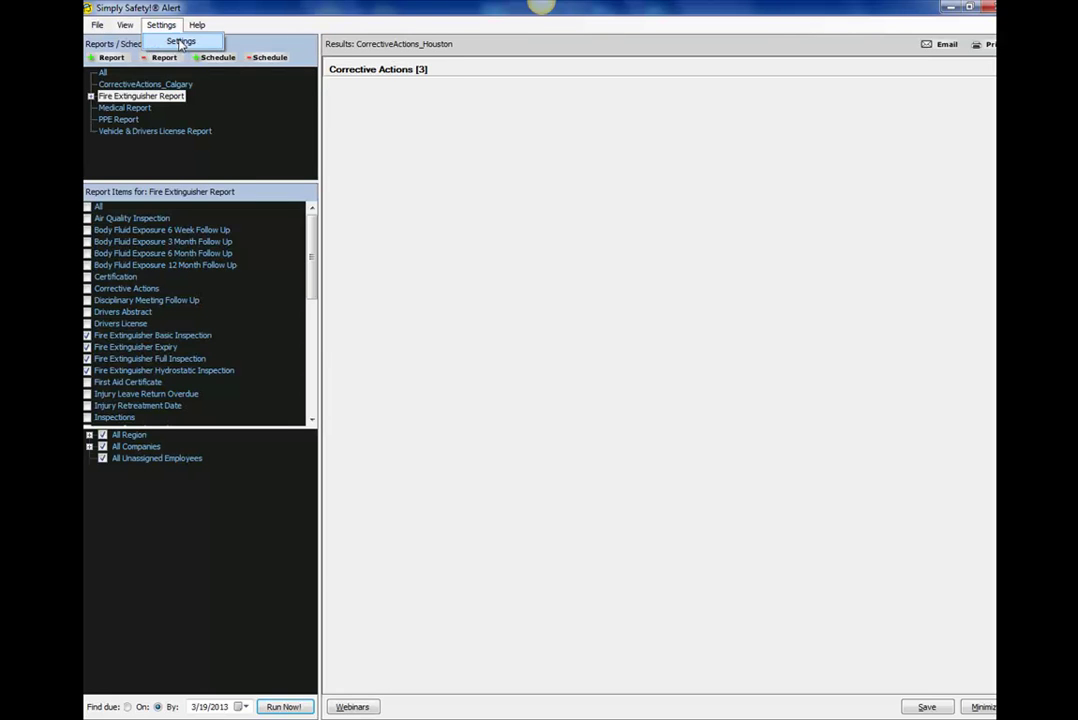
click(181, 43)
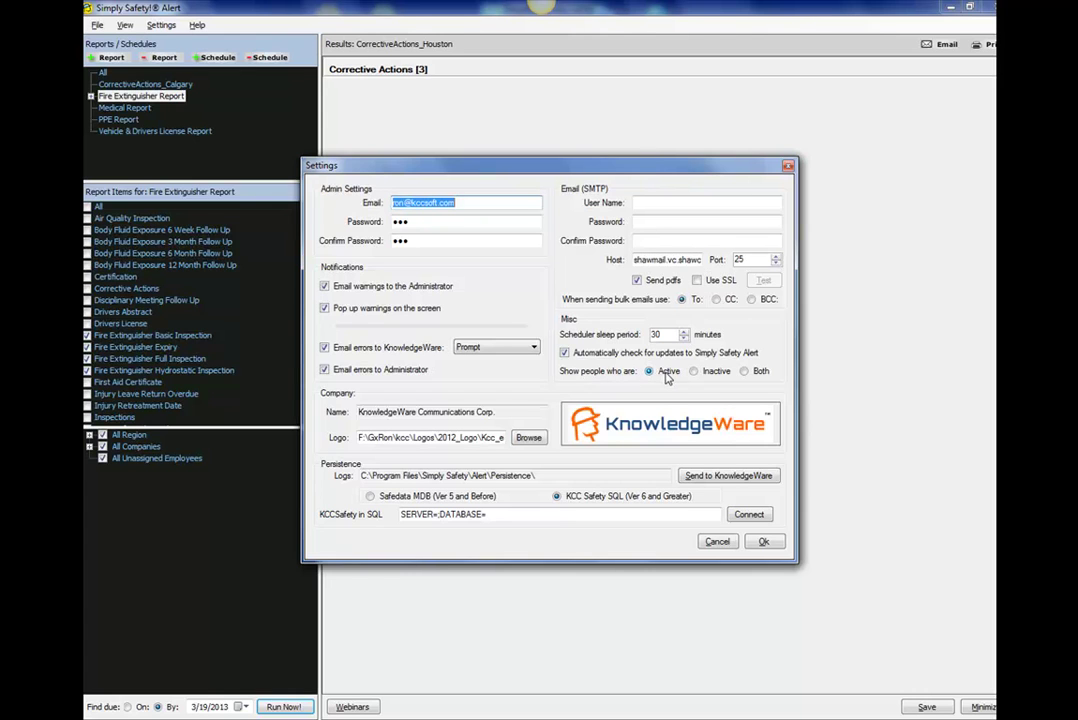
key(Return)
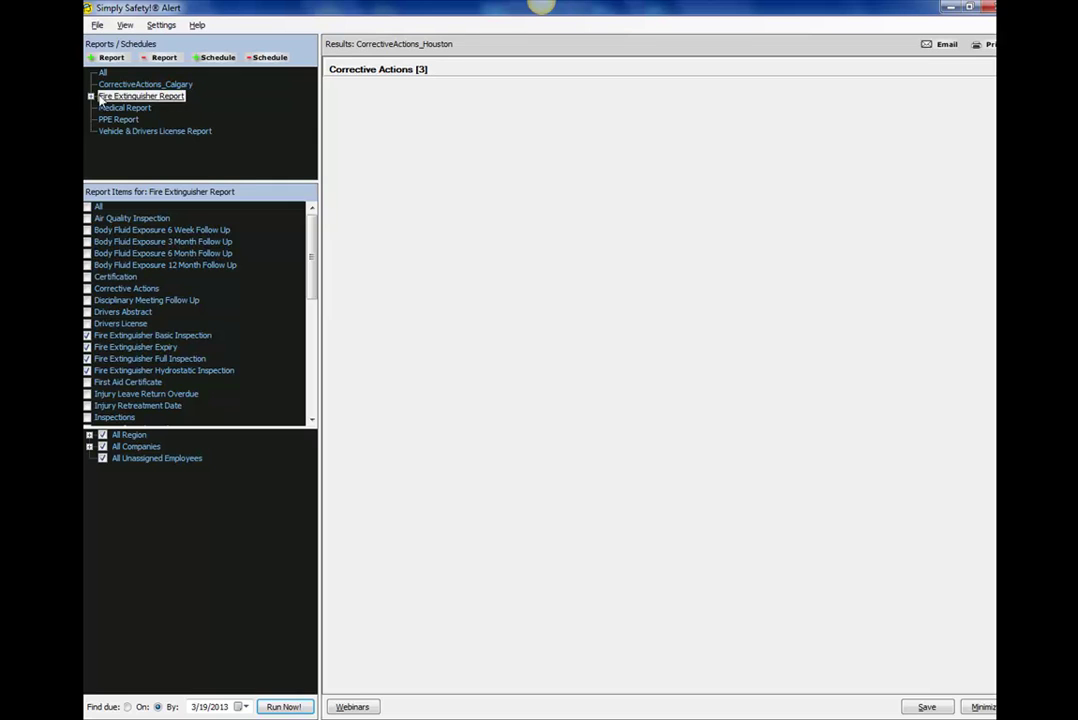
Run the Fire Extinguisher Report now, producing one Fire Extinguisher Expiry item due by 3/19/2013.
click(91, 96)
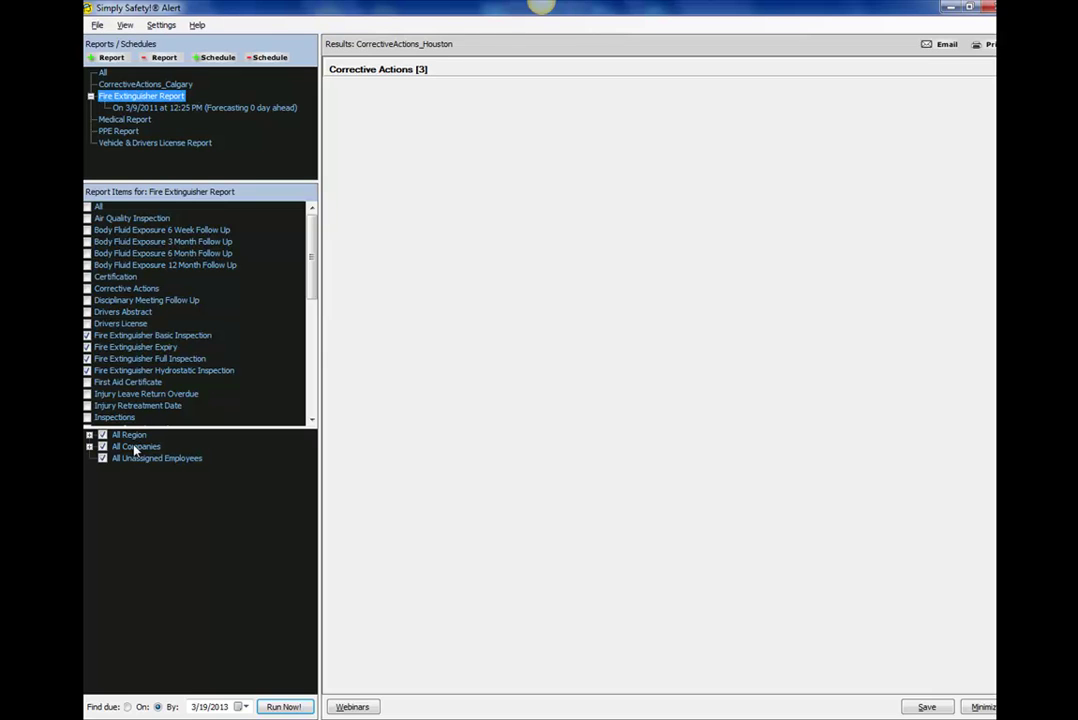
click(133, 98)
click(204, 97)
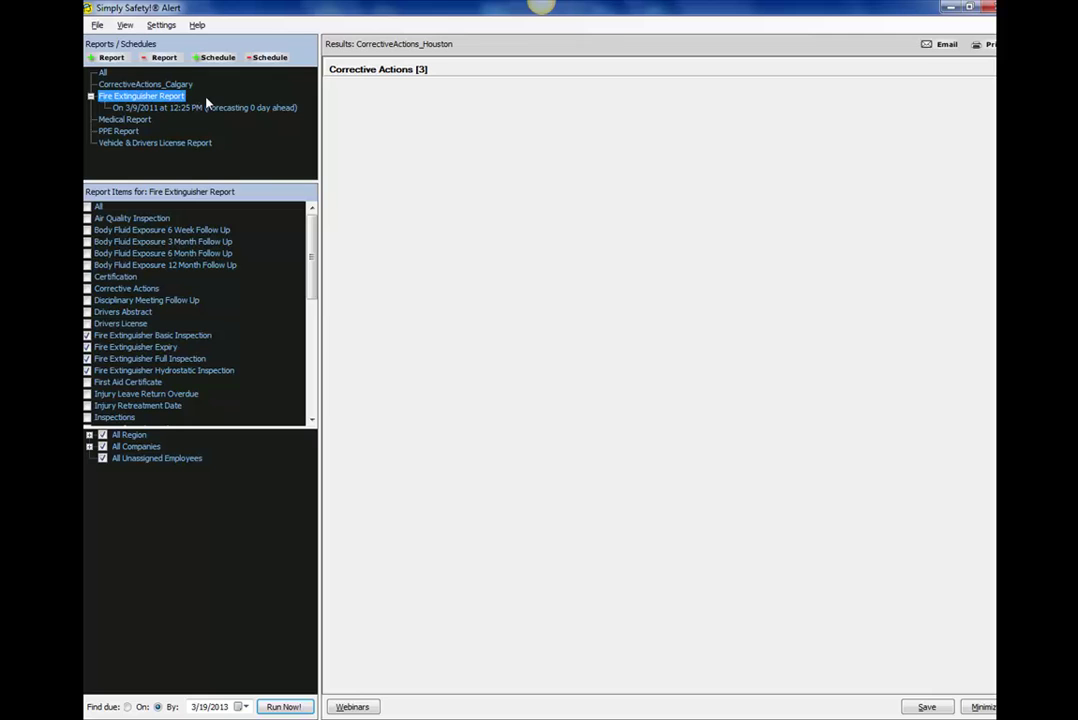
click(284, 708)
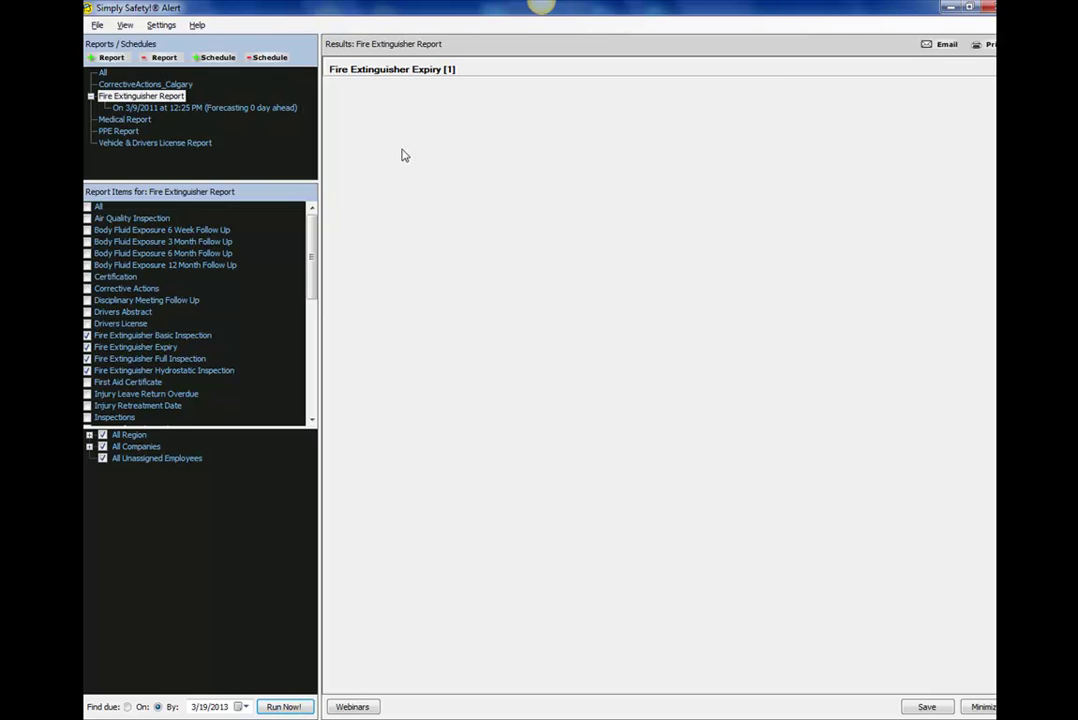
key(alt)
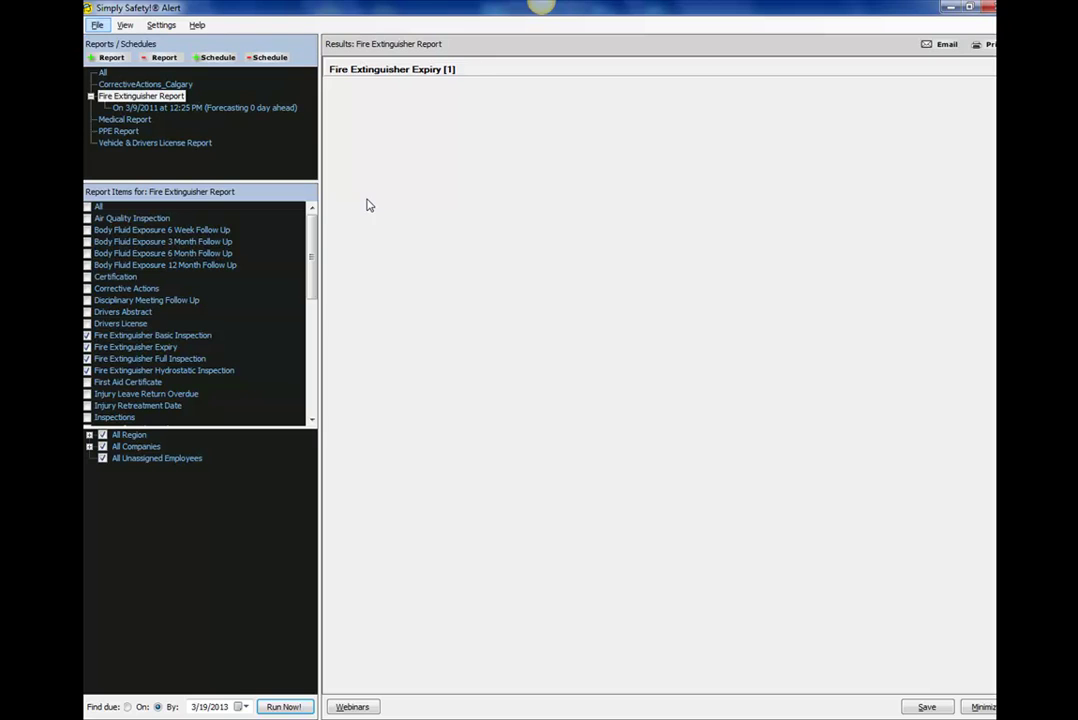